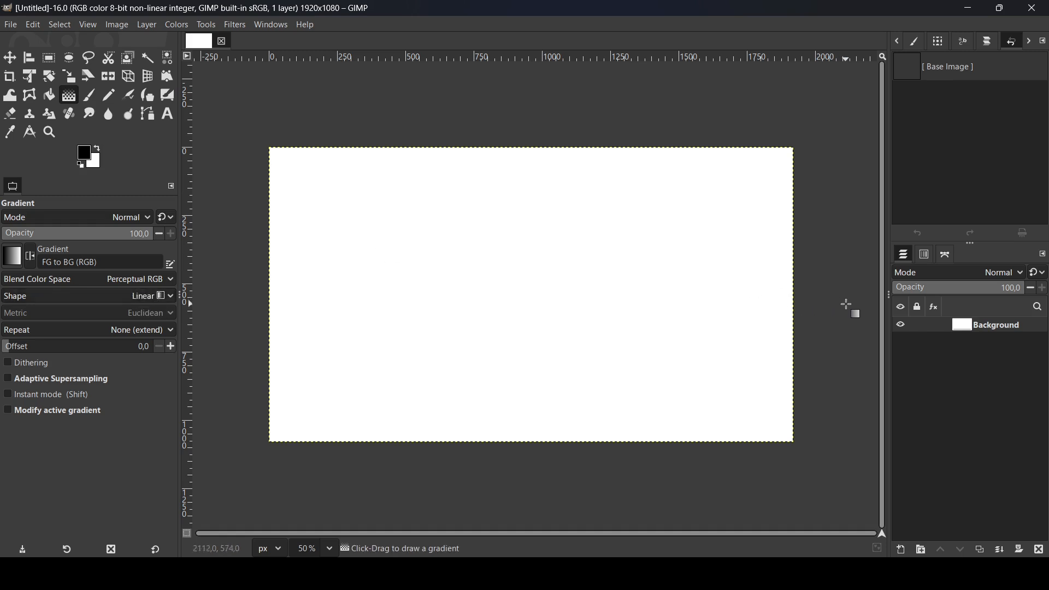
# Draw a linear black-to-white gradient across the canvas, ending at about X 408, Y 578 px, and commit it.
pyautogui.moveTo(848, 304); pyautogui.dragTo(398, 301)
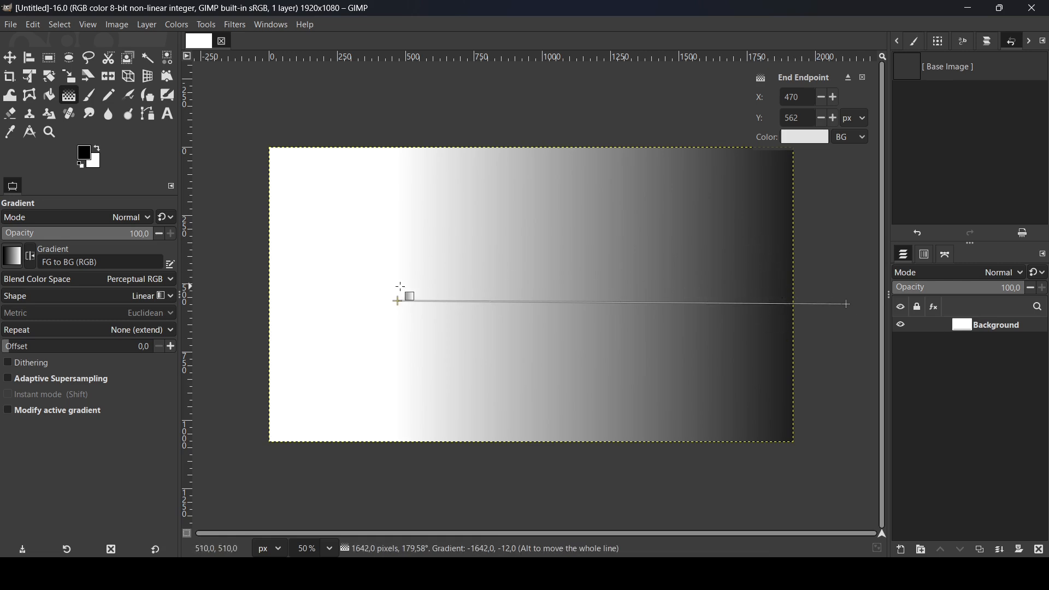
pyautogui.moveTo(398, 300); pyautogui.dragTo(381, 305)
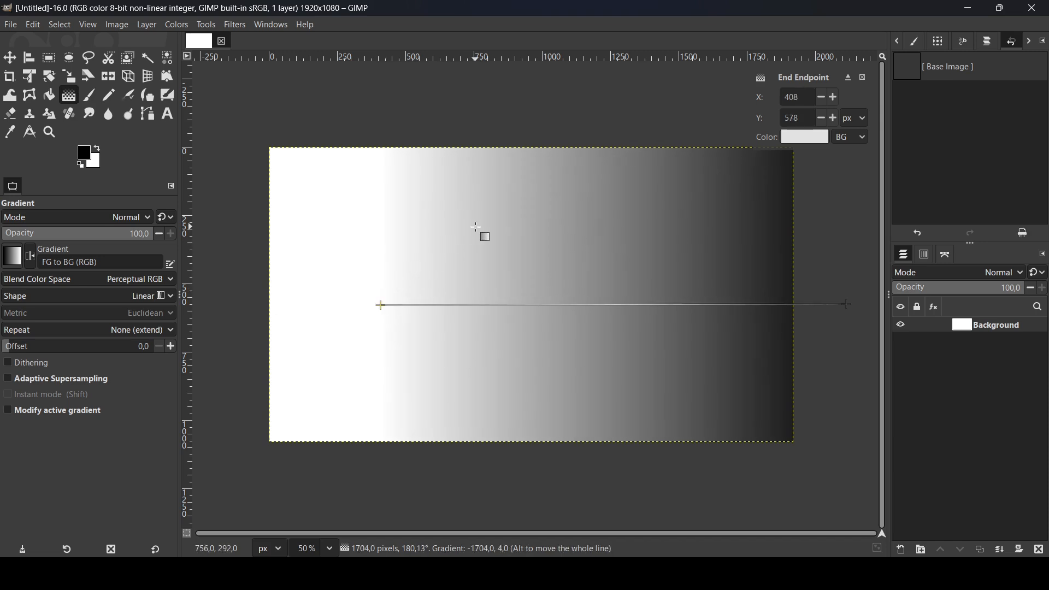
pyautogui.press('Return')
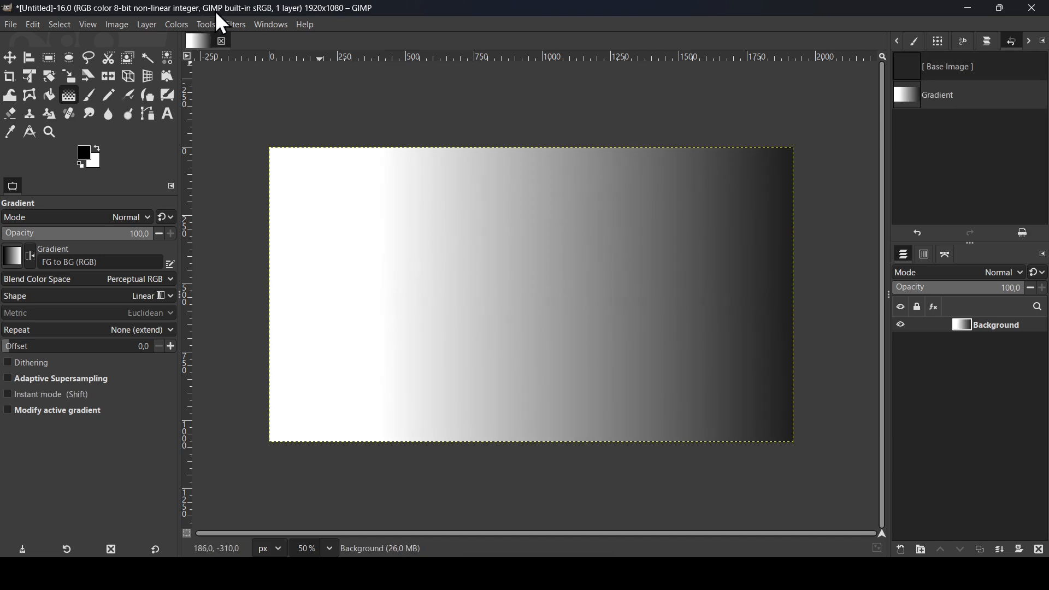
# Start the Newsprint distort filter on the gradient and set its pattern to Circle.
pyautogui.click(236, 26)
pyautogui.moveTo(257, 135)
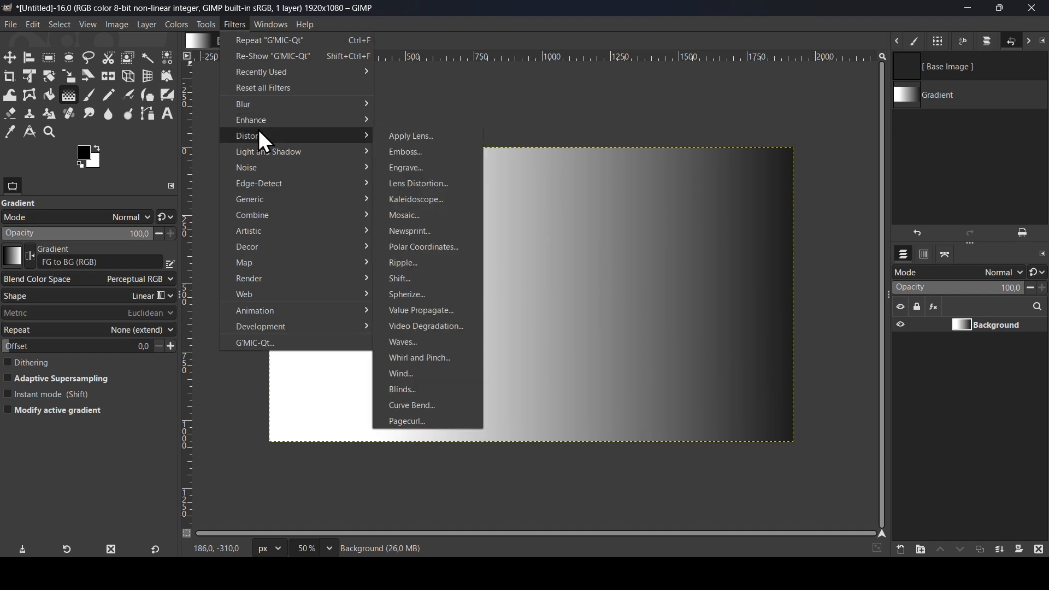
pyautogui.click(422, 234)
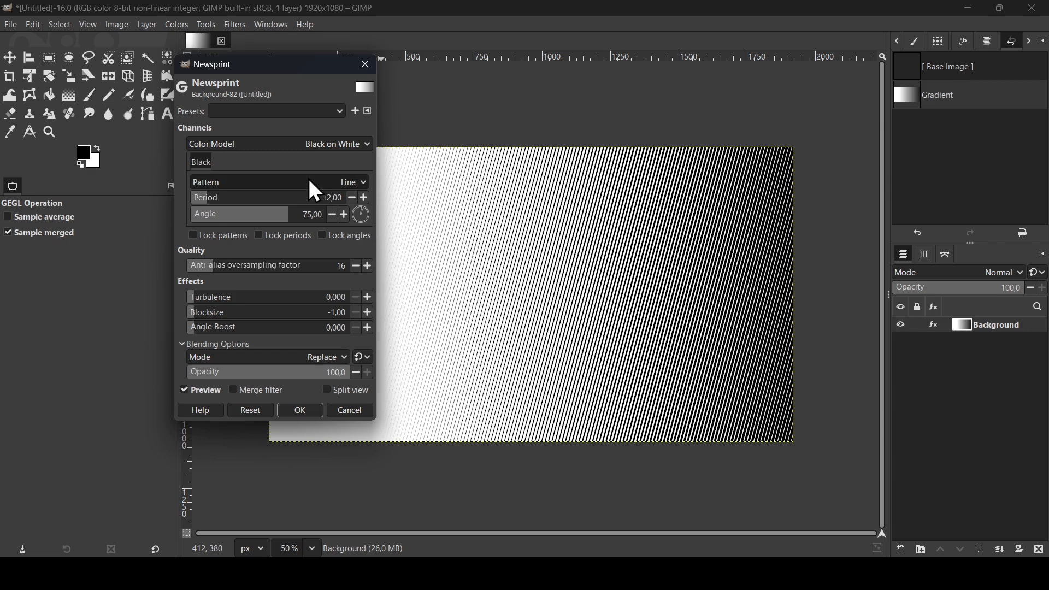
pyautogui.click(295, 184)
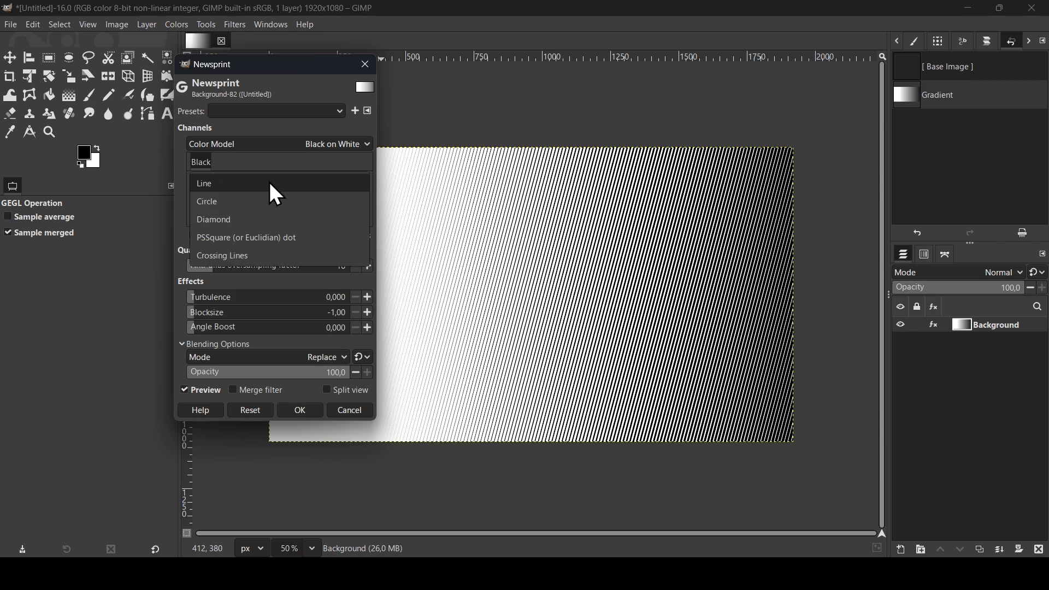
pyautogui.click(260, 207)
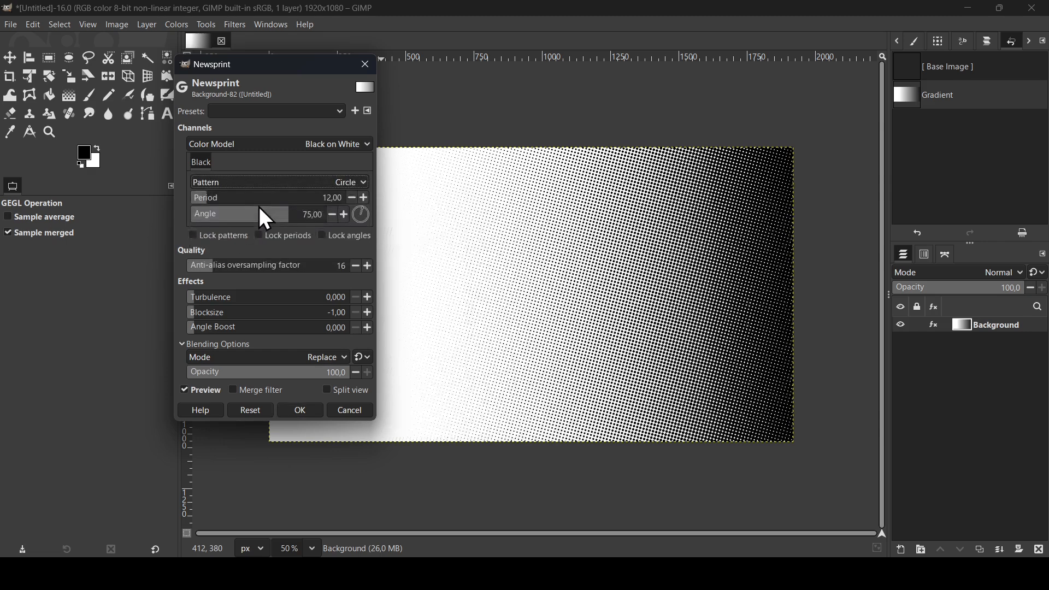
# Try other angles for the Newsprint dot pattern and set the angle back to 75.
pyautogui.click(368, 216)
pyautogui.moveTo(368, 215)
pyautogui.mouseDown()
pyautogui.moveTo(352, 227)
pyautogui.moveTo(349, 209)
pyautogui.mouseUp()
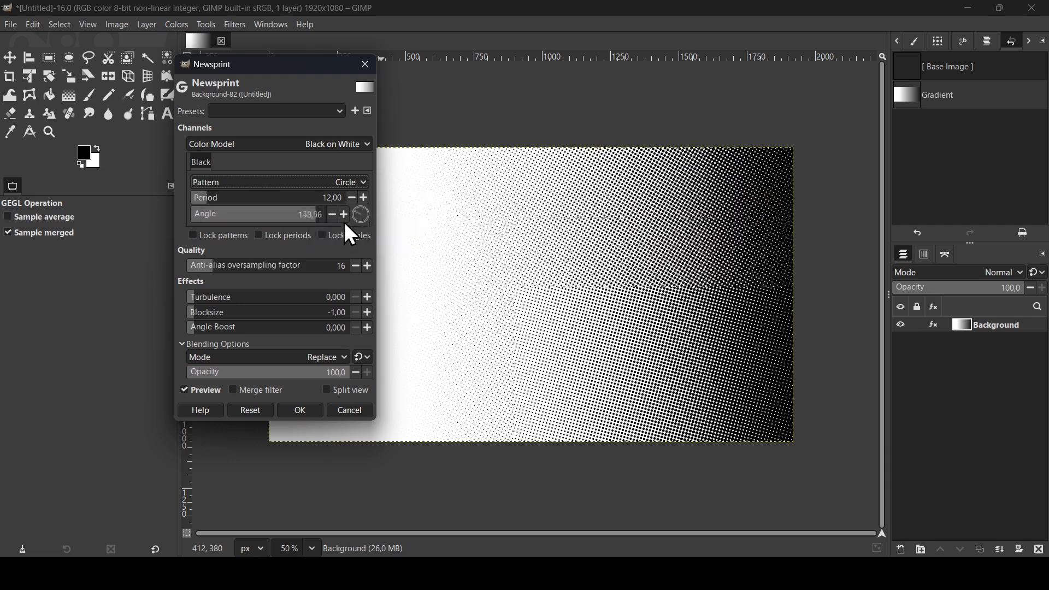
pyautogui.click(284, 219)
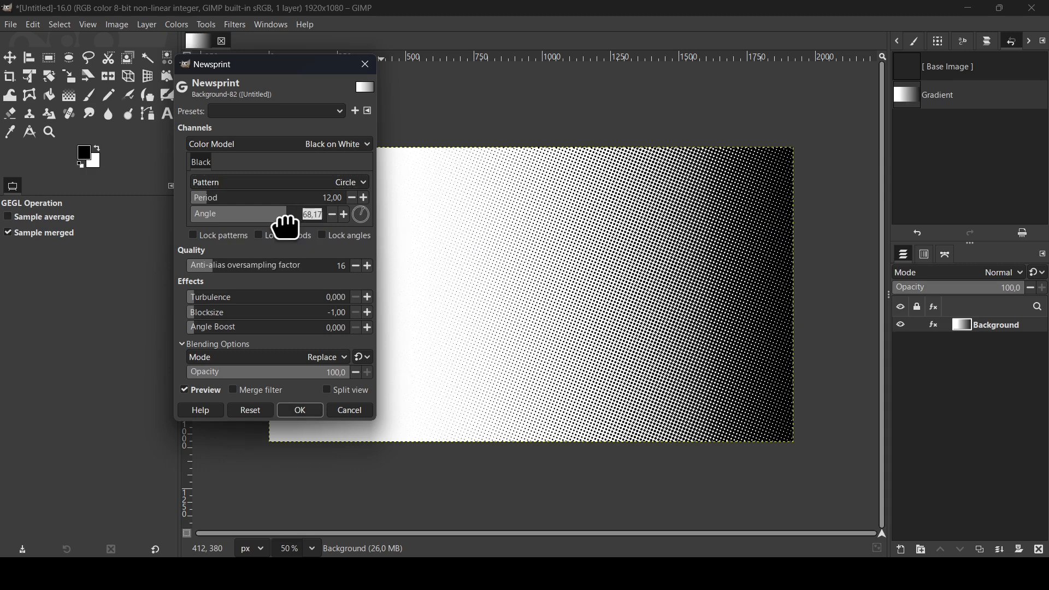
pyautogui.write('75')
pyautogui.press('Return')
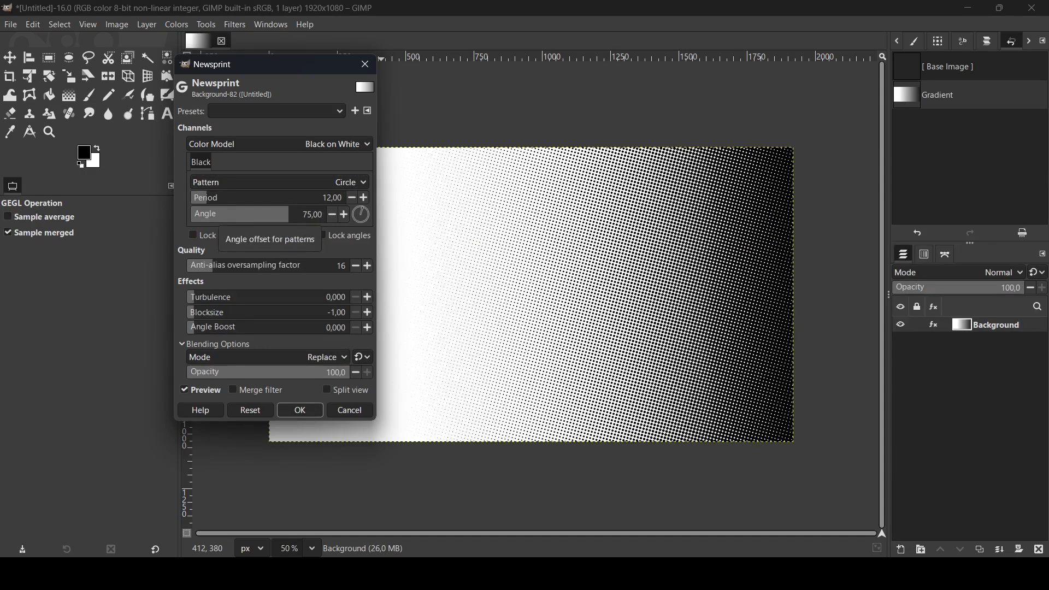
# Set the Newsprint period to about 35.42 and try the White on Black color model.
pyautogui.click(222, 202)
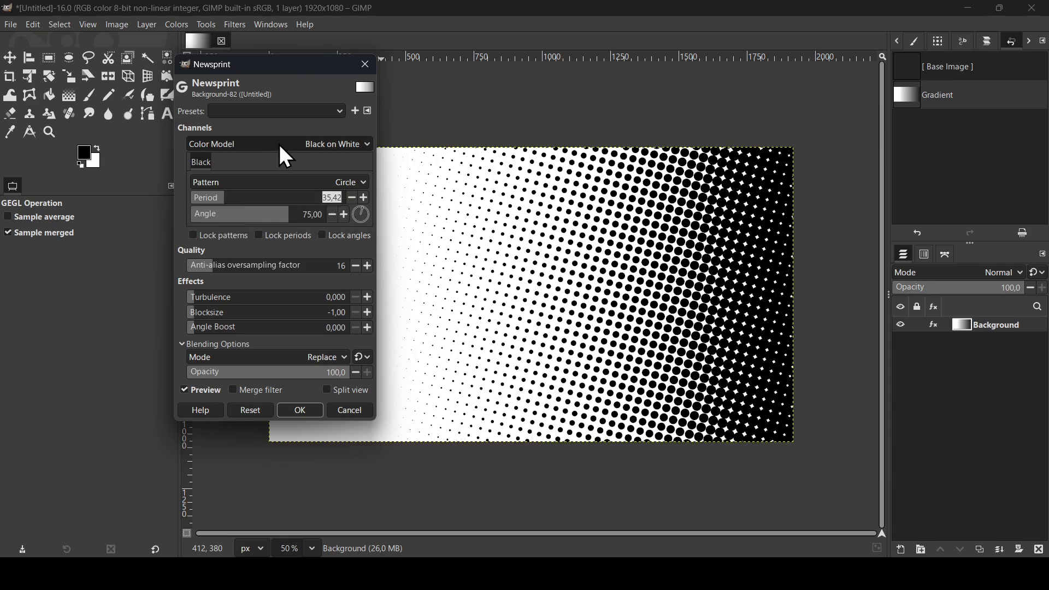
pyautogui.click(322, 147)
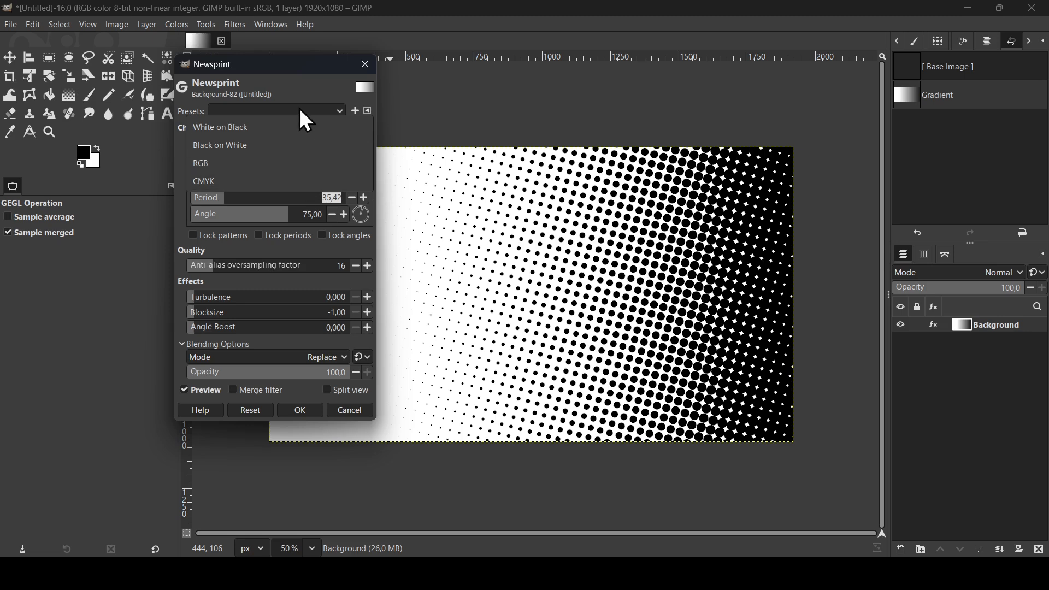
pyautogui.click(254, 128)
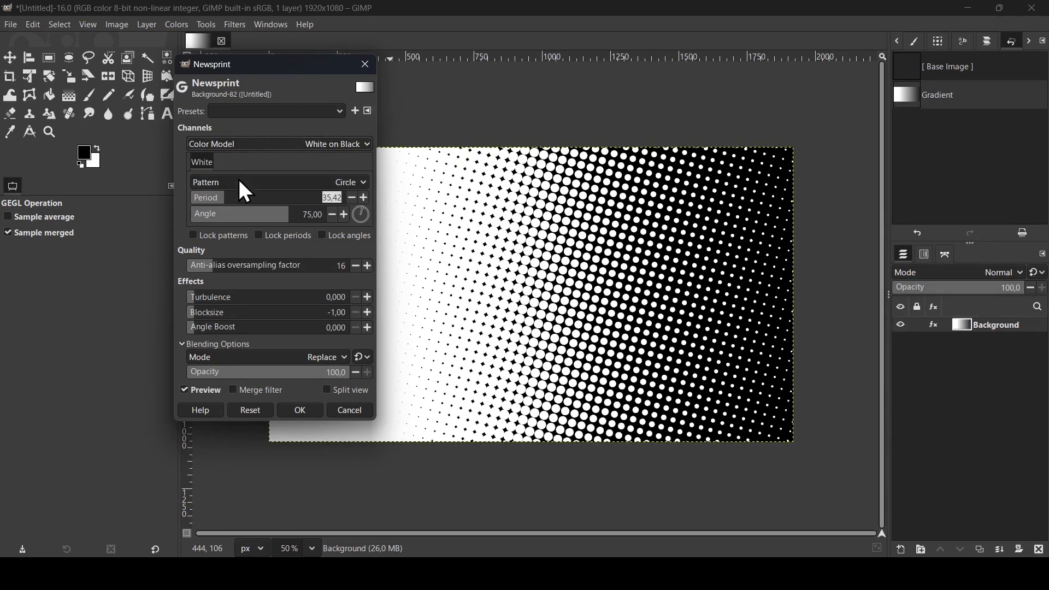
# Return the color model to Black on White, with a period of about 64.21 and an angle of 90.
pyautogui.moveTo(234, 203)
pyautogui.mouseDown()
pyautogui.moveTo(219, 204)
pyautogui.moveTo(352, 214)
pyautogui.moveTo(232, 222)
pyautogui.mouseUp()
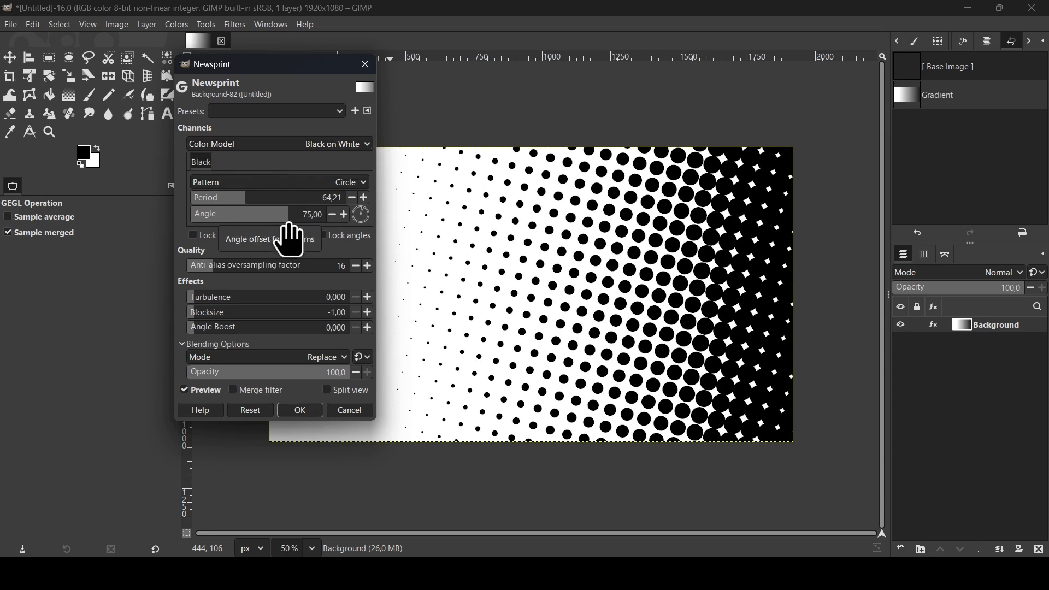
pyautogui.click(289, 222)
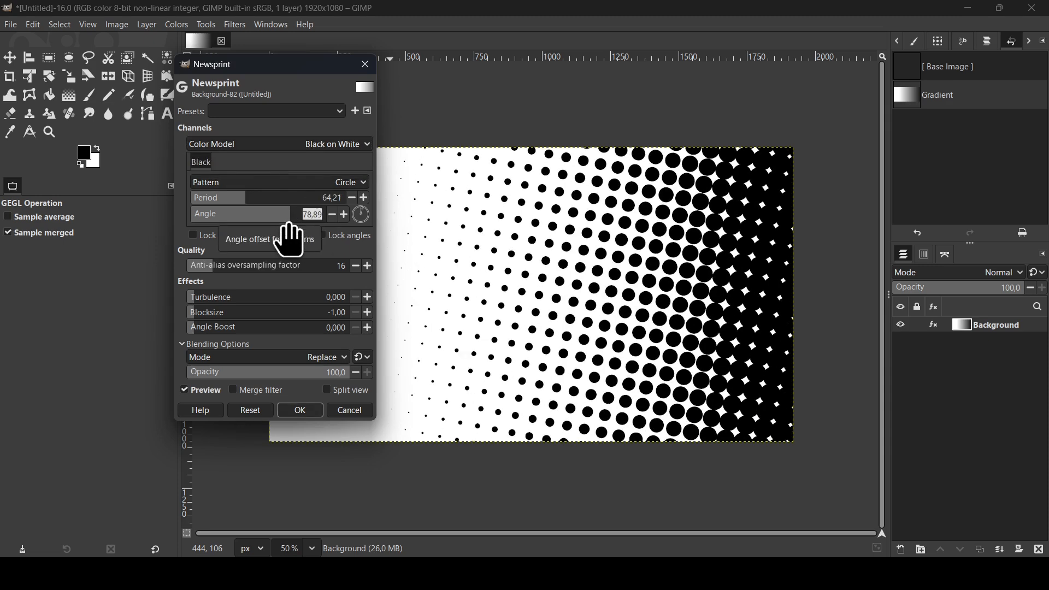
pyautogui.write('90')
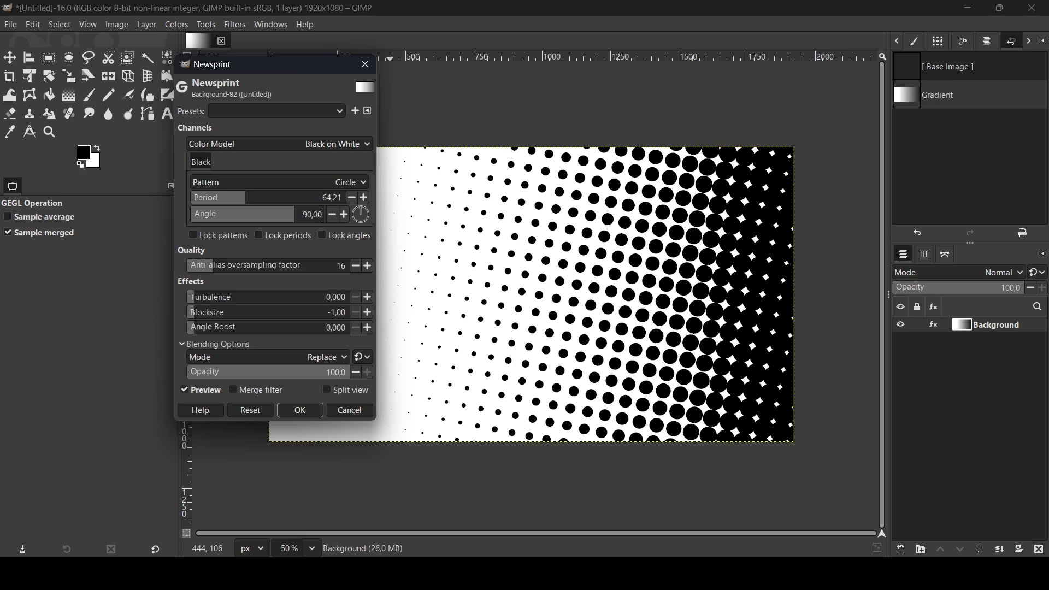
pyautogui.press('Return')
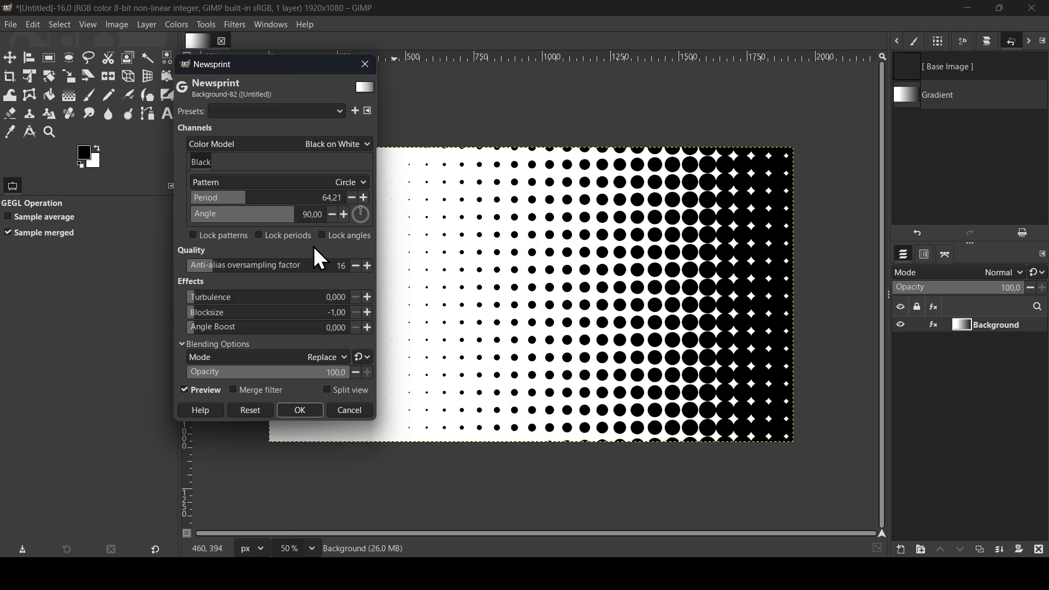
# Reduce the dot pattern's period to about 32.47 and apply the Newsprint filter.
pyautogui.click(230, 199)
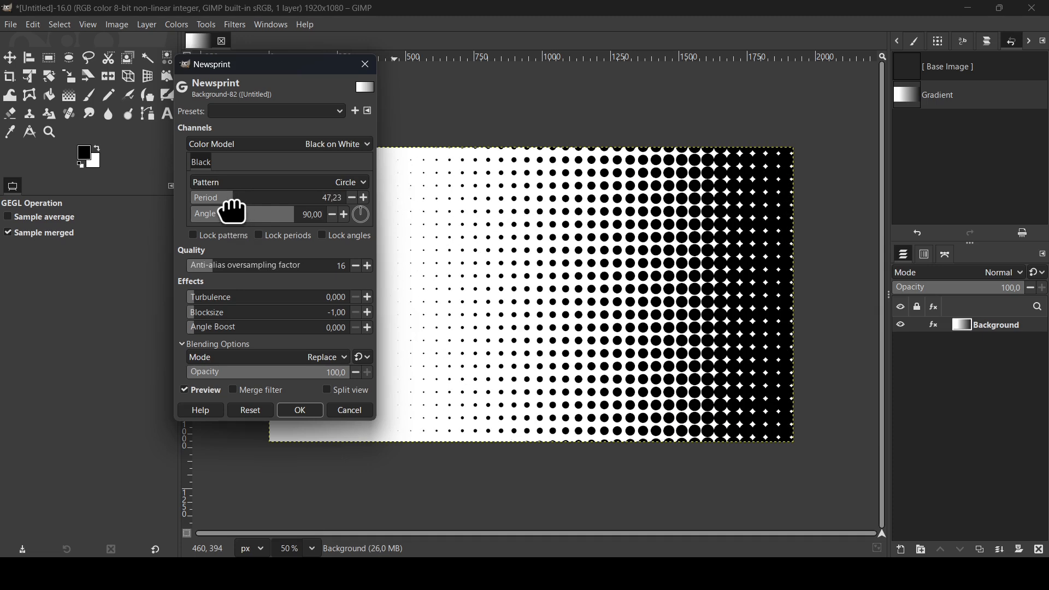
pyautogui.moveTo(231, 212); pyautogui.dragTo(223, 212)
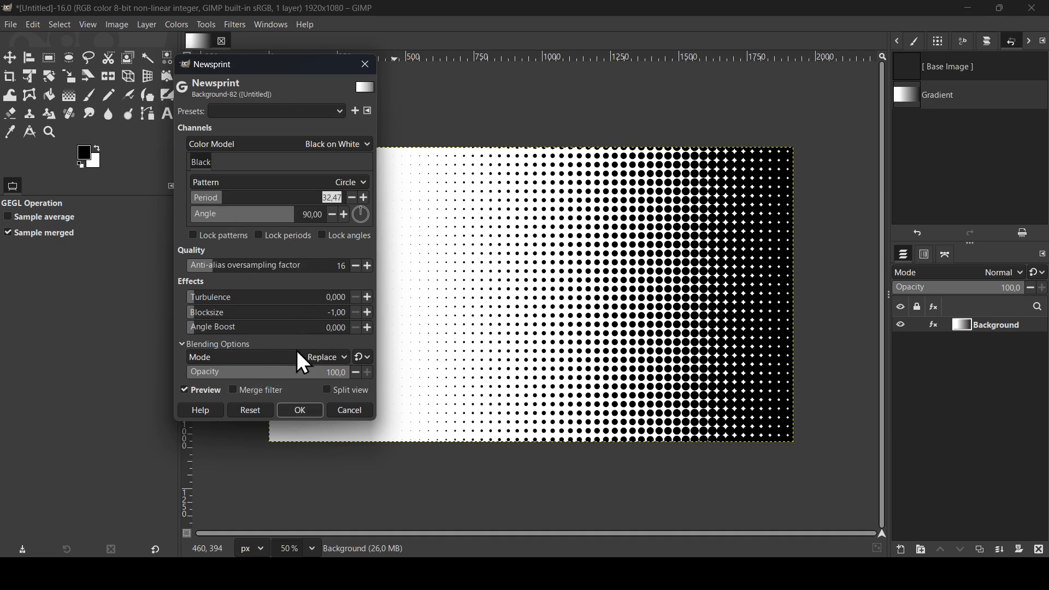
pyautogui.click(302, 409)
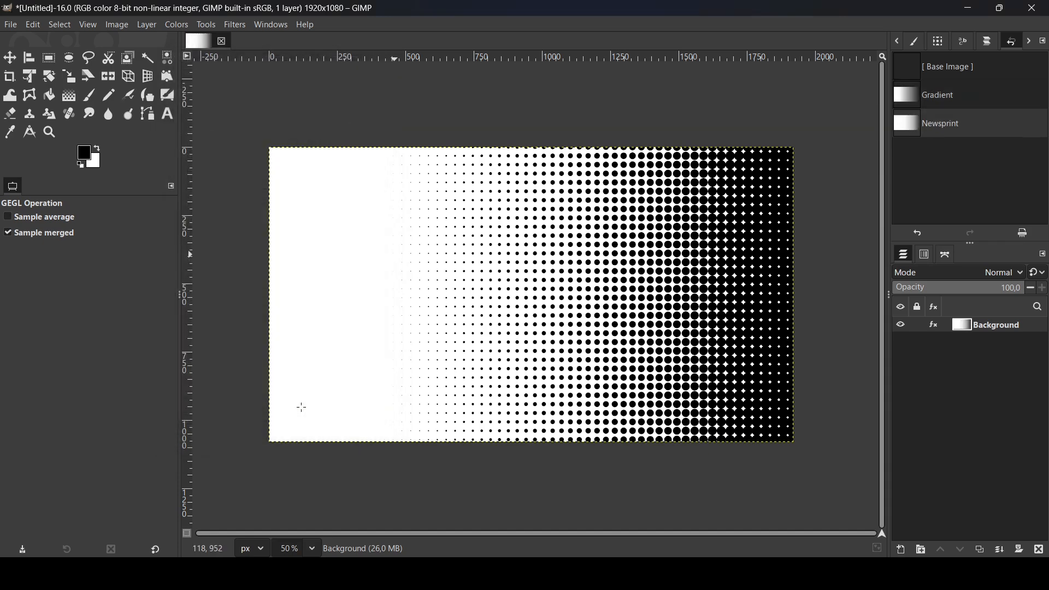
# Merge the Newsprint effect into the Background layer and make its white areas transparent with Color to Alpha.
pyautogui.click(936, 327)
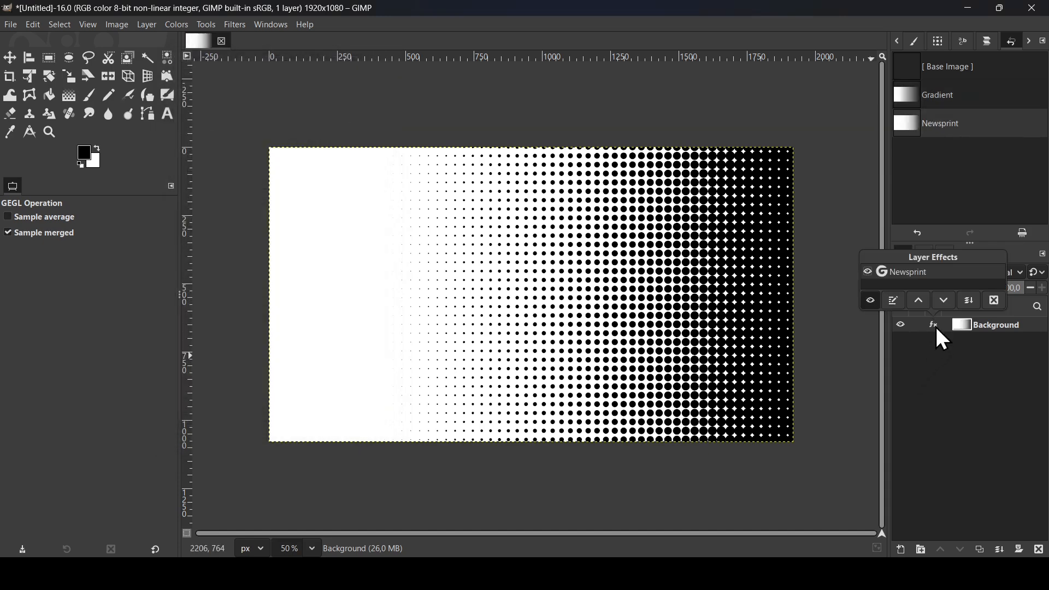
pyautogui.click(972, 301)
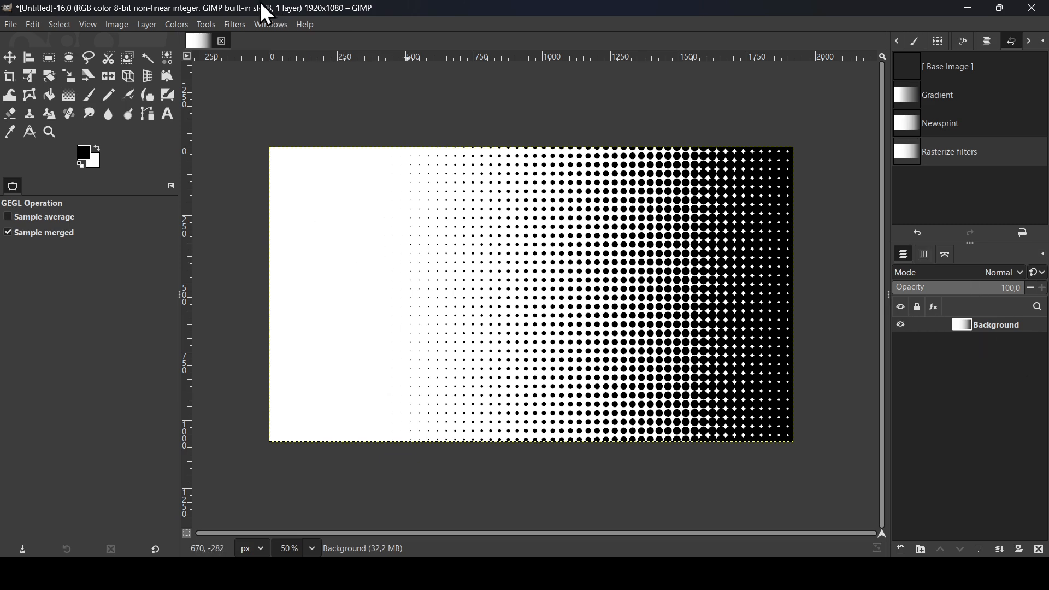
pyautogui.click(178, 24)
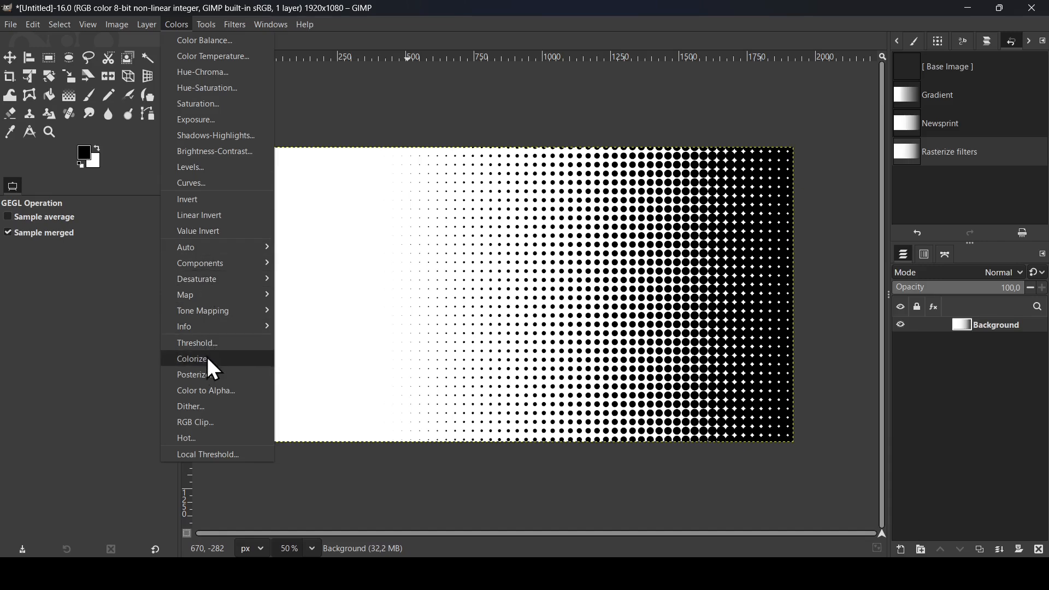
pyautogui.click(219, 393)
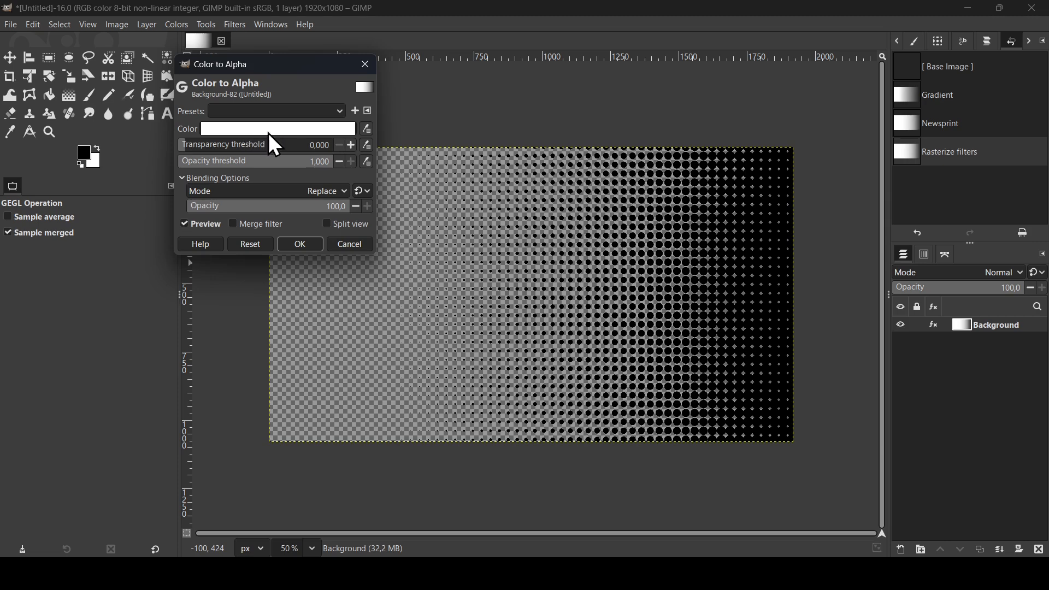
pyautogui.click(301, 245)
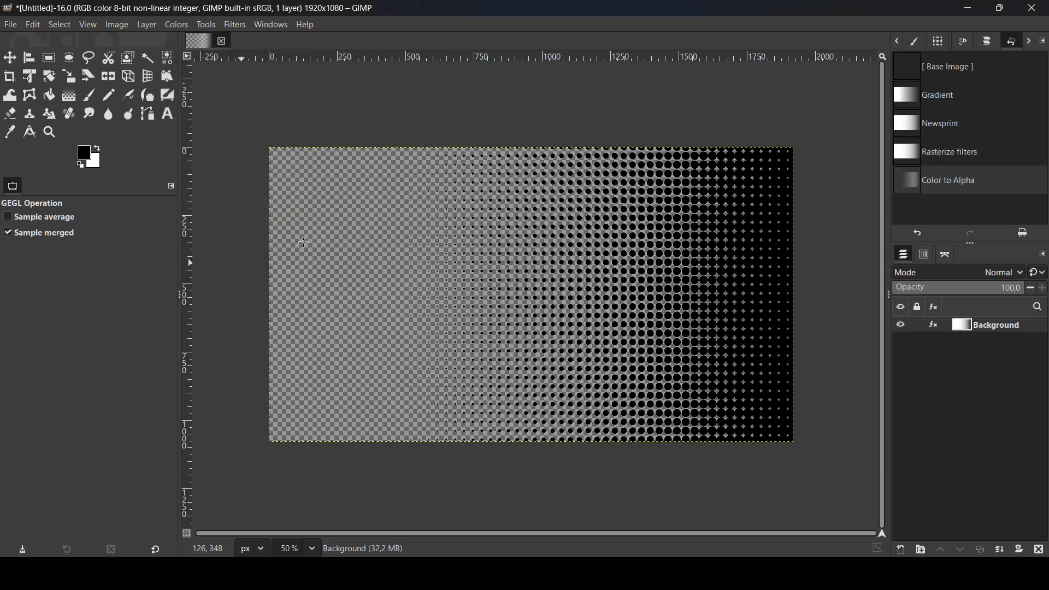
# Add a 1920 × 1080 px transparent layer and place it below the Background layer.
pyautogui.click(905, 542)
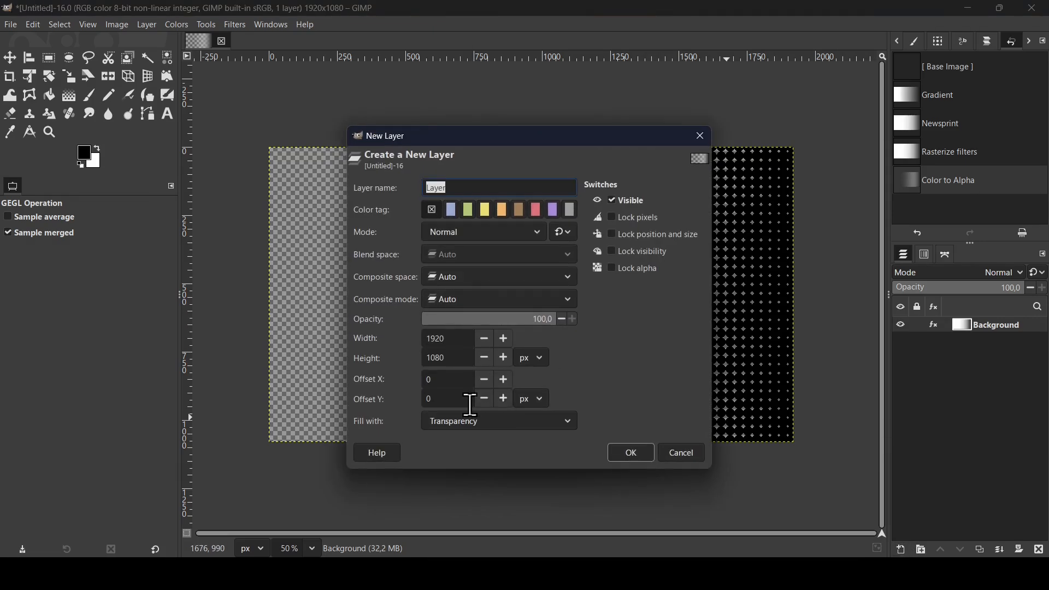
pyautogui.click(633, 451)
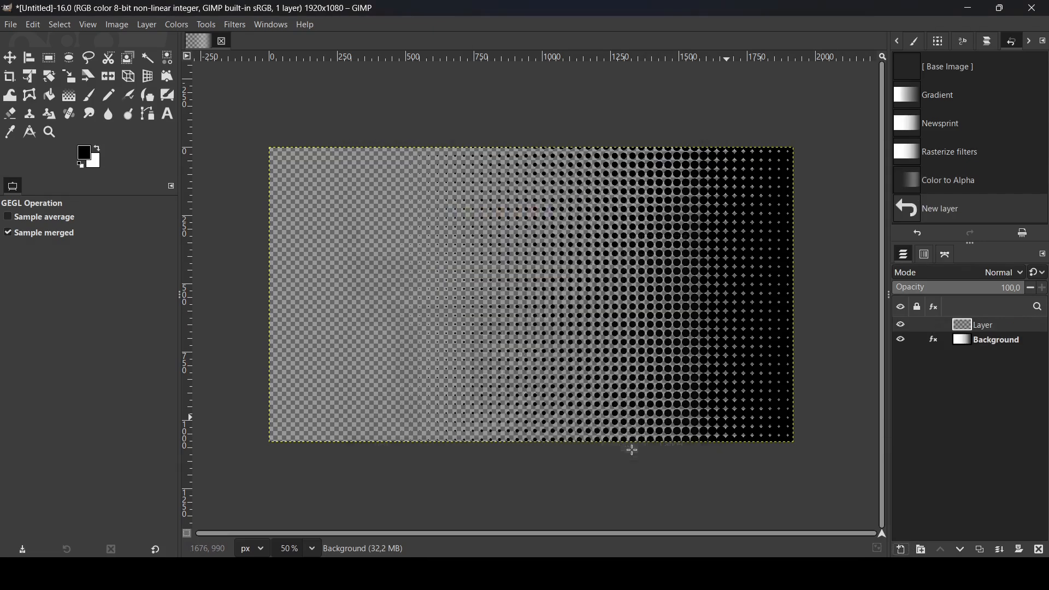
pyautogui.moveTo(966, 328); pyautogui.dragTo(966, 350)
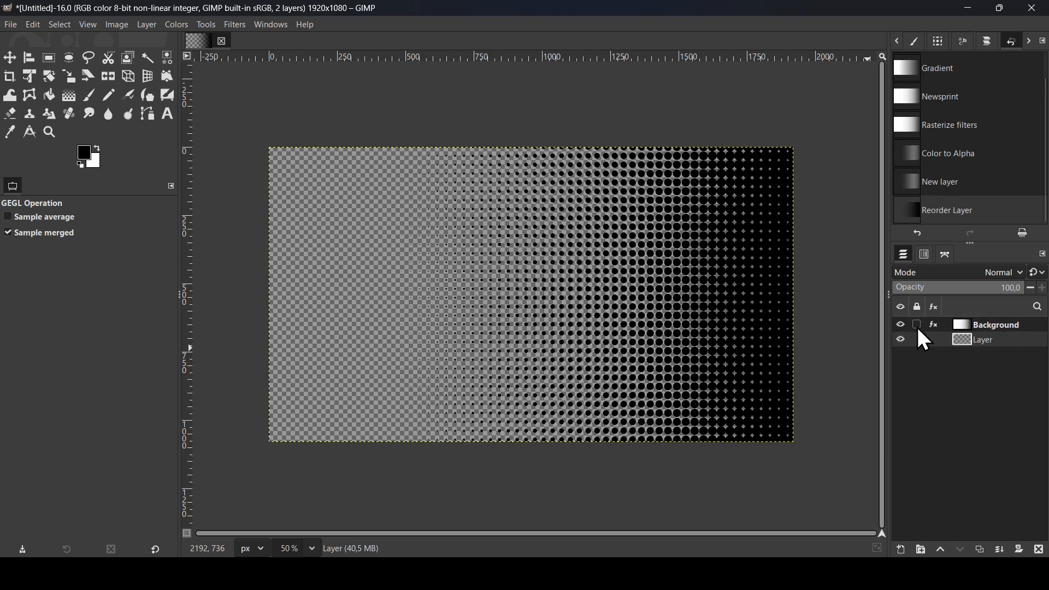
pyautogui.click(900, 326)
pyautogui.click(899, 326)
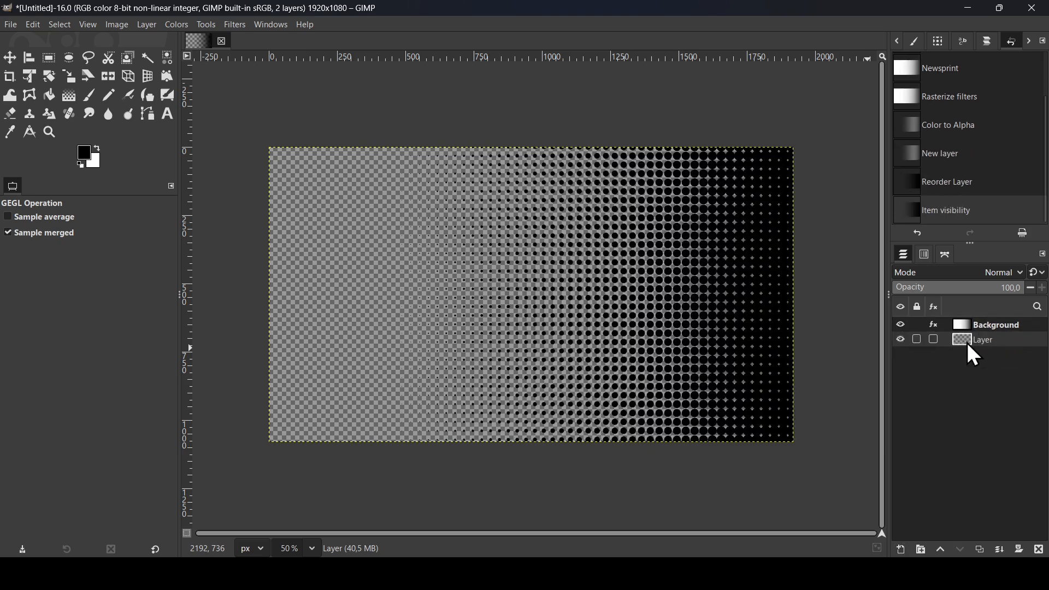
# Set the foreground color to yellow ffc53c and fill the new lower layer with it.
pyautogui.click(85, 152)
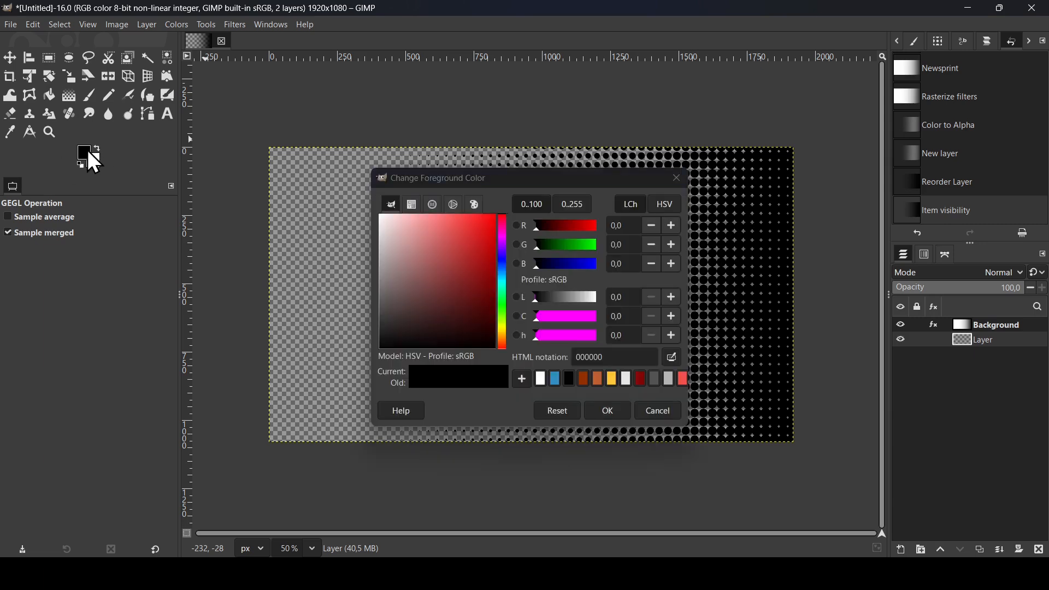
pyautogui.click(610, 382)
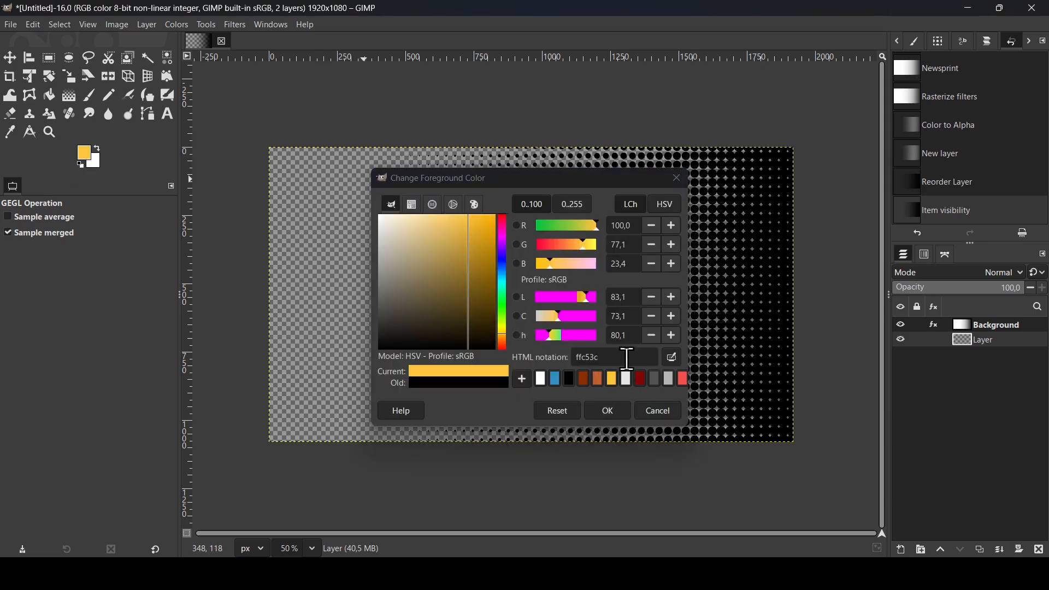
pyautogui.click(620, 411)
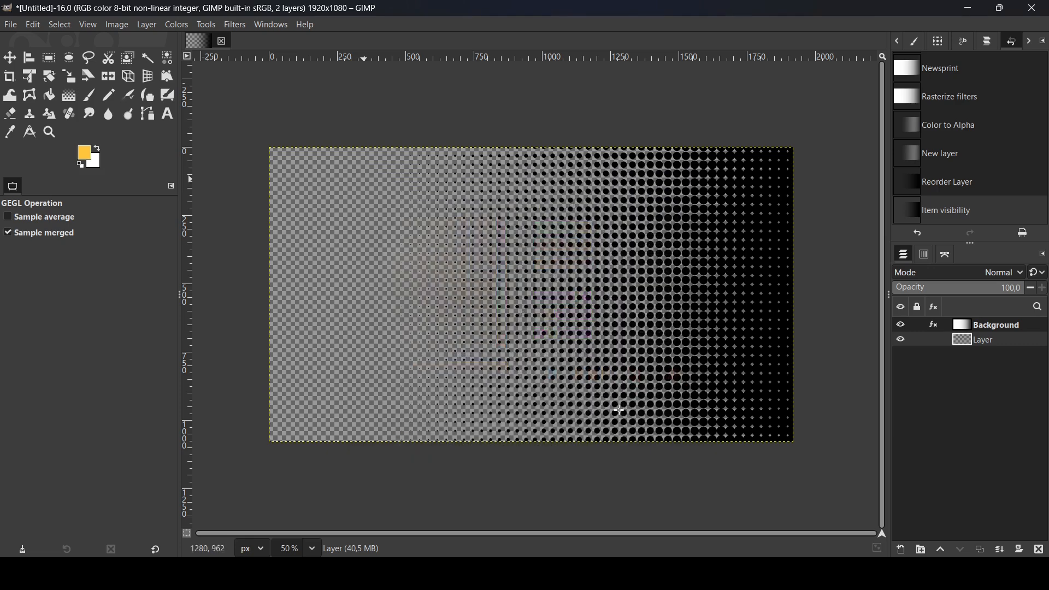
pyautogui.moveTo(84, 155); pyautogui.dragTo(439, 282)
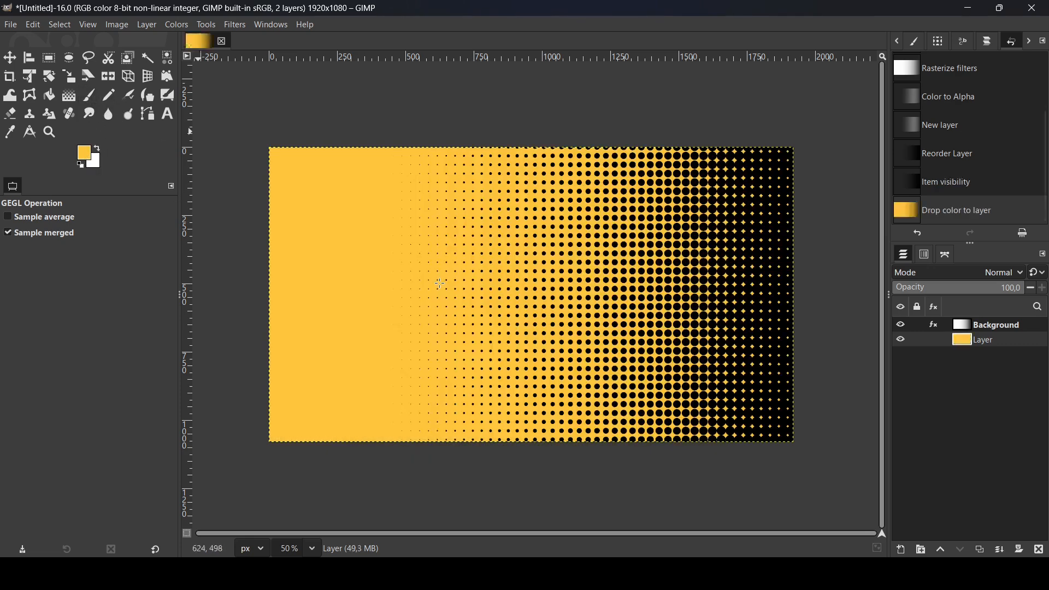
# Add a 1920 × 1080 px layer filled with transparency directly above the Background layer.
pyautogui.click(964, 323)
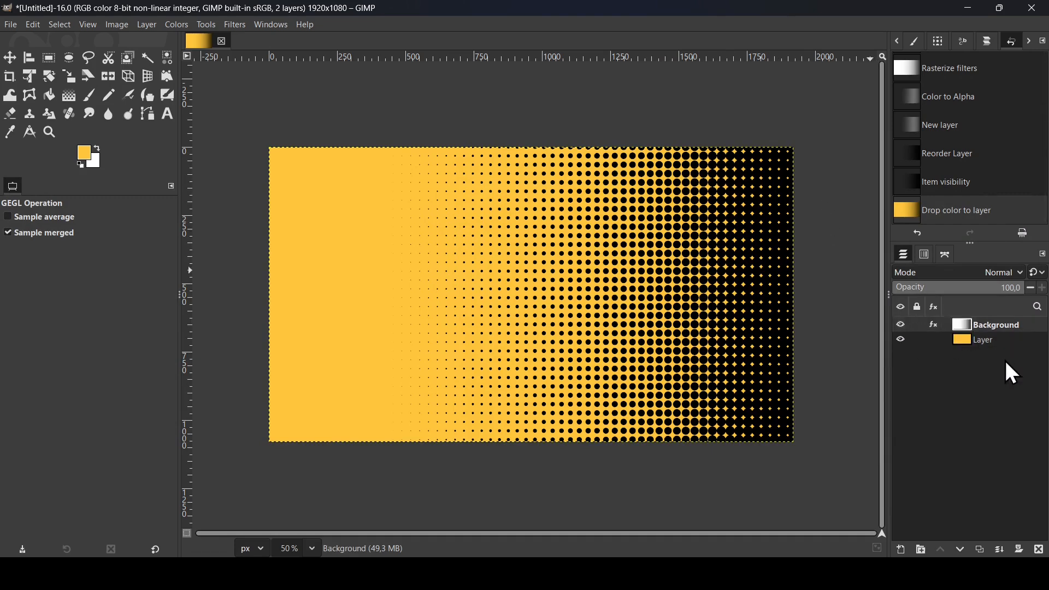
pyautogui.click(902, 552)
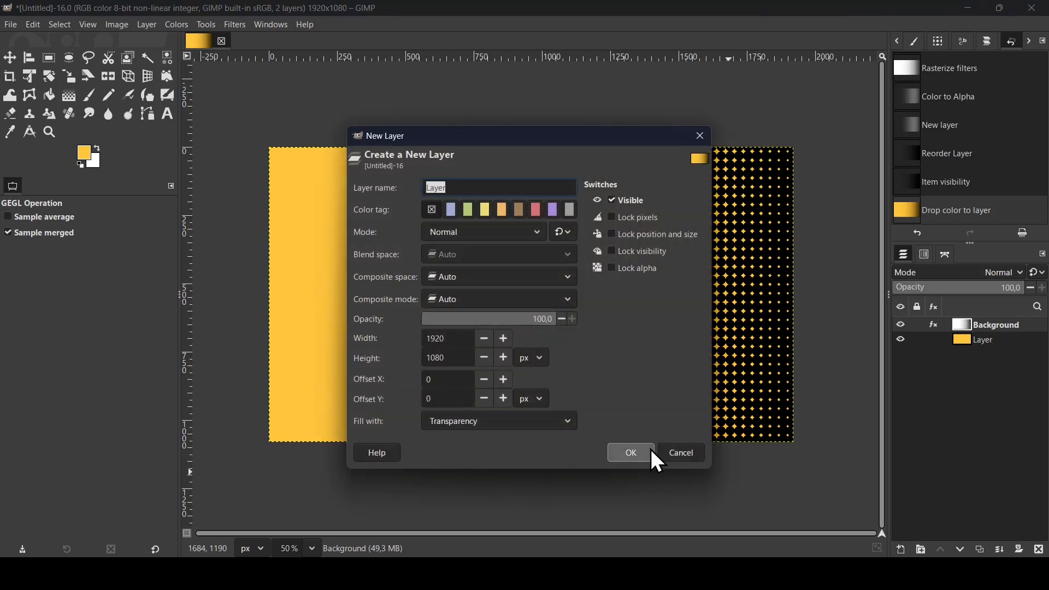
pyautogui.click(633, 453)
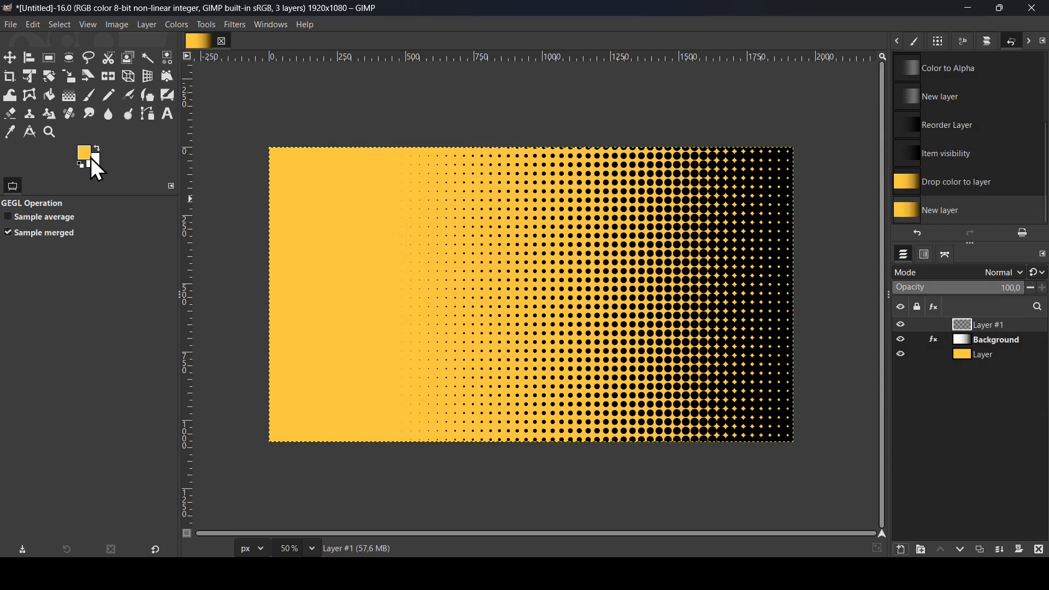
# Set the foreground color to reddish brown 912e00 and fill the new top layer with it.
pyautogui.click(90, 156)
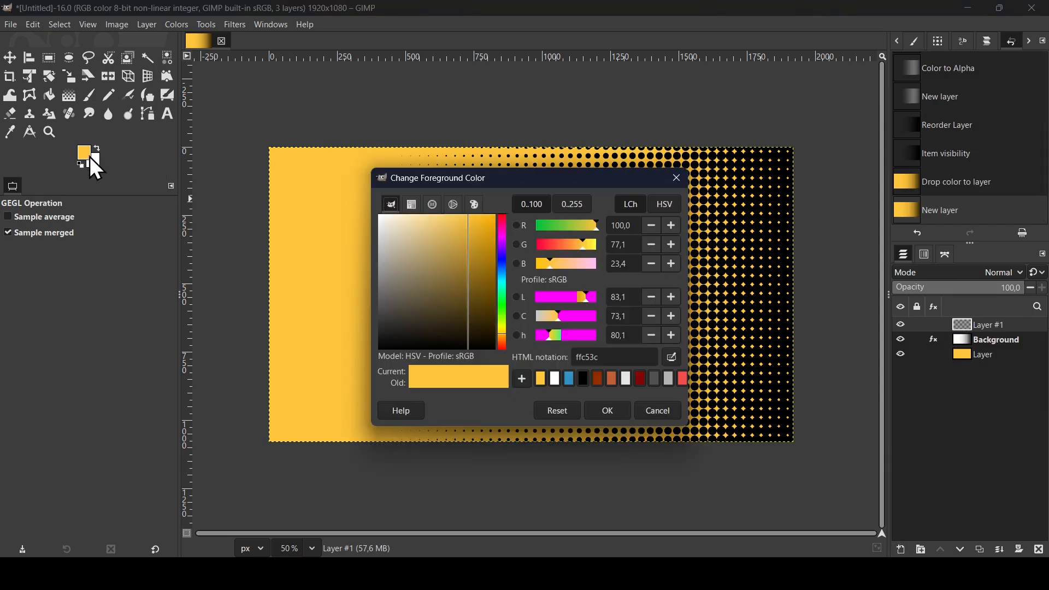
pyautogui.click(599, 380)
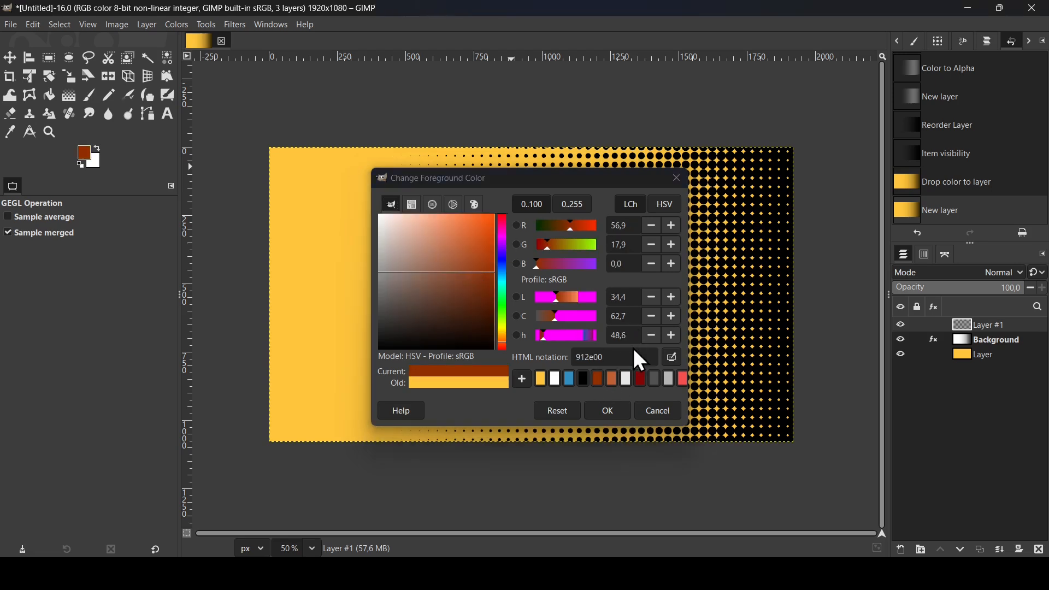
pyautogui.click(617, 414)
pyautogui.moveTo(86, 156); pyautogui.dragTo(504, 208)
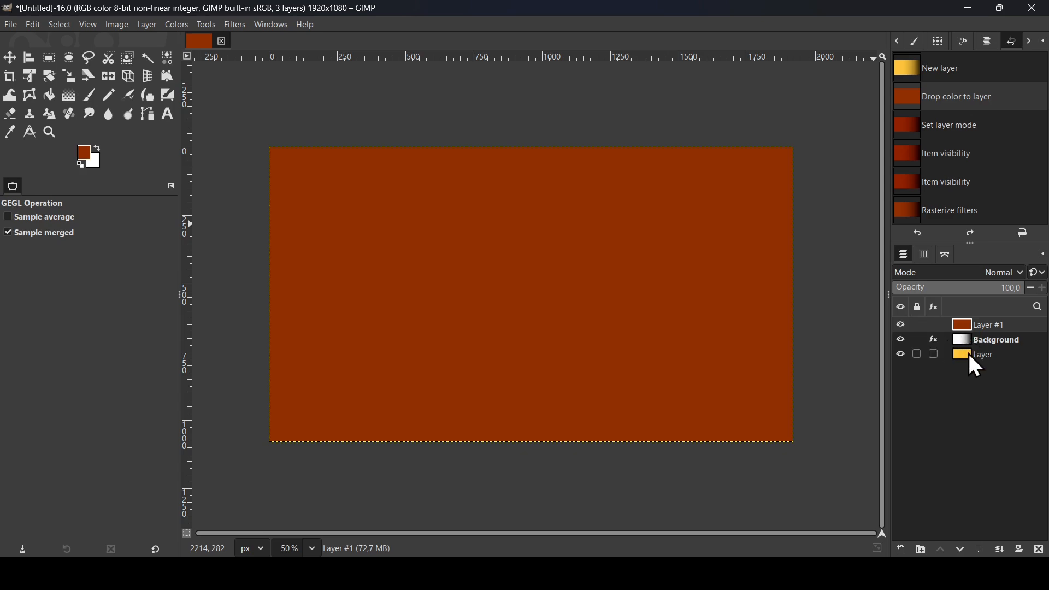
# Compare the image with the brown layer hidden and shown, and set that layer's blend mode to Screen.
pyautogui.click(900, 325)
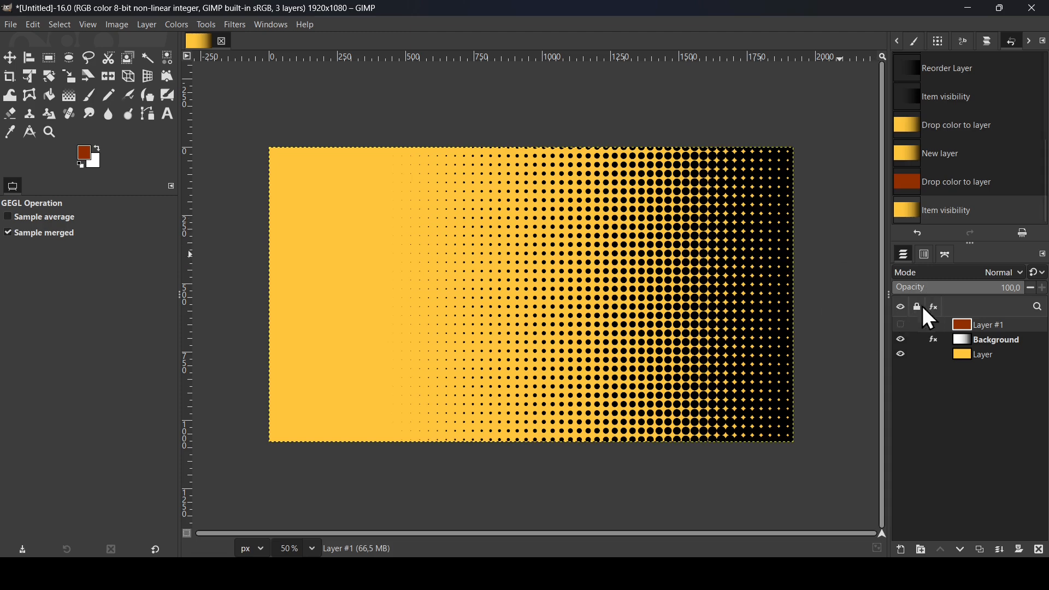
pyautogui.click(900, 325)
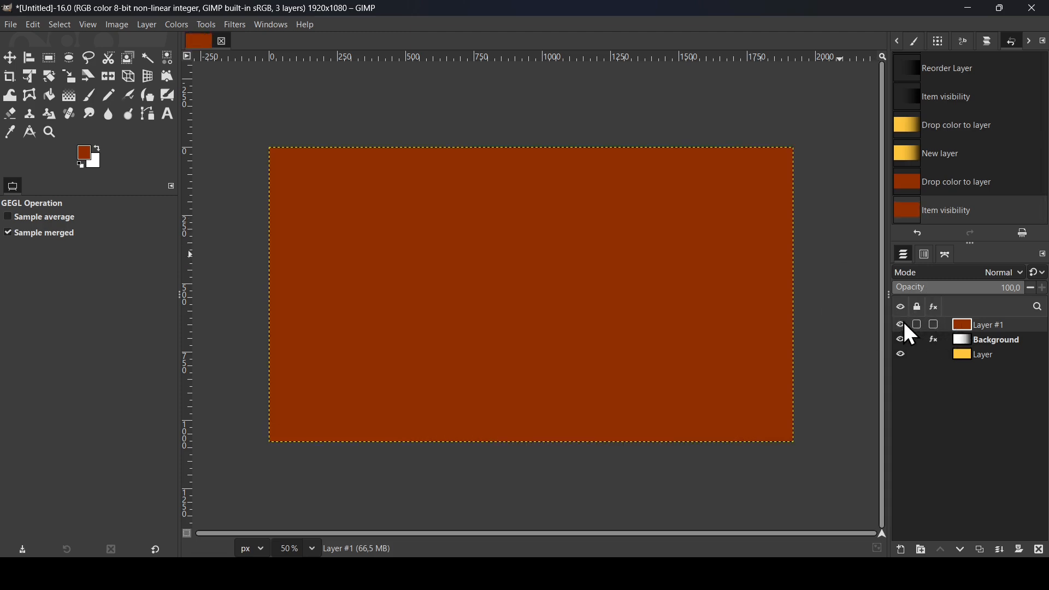
pyautogui.click(954, 277)
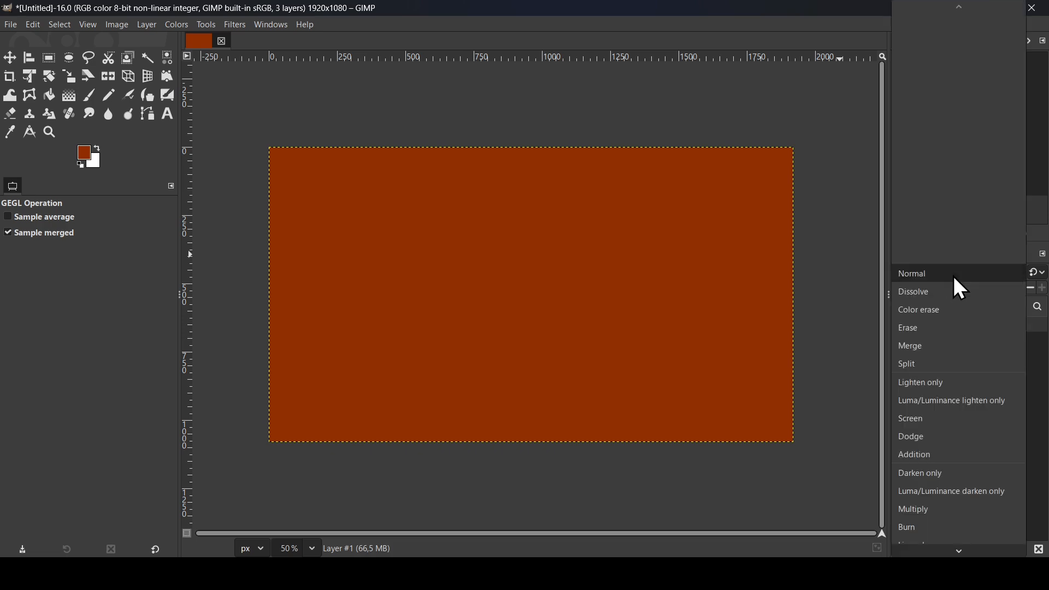
pyautogui.click(927, 415)
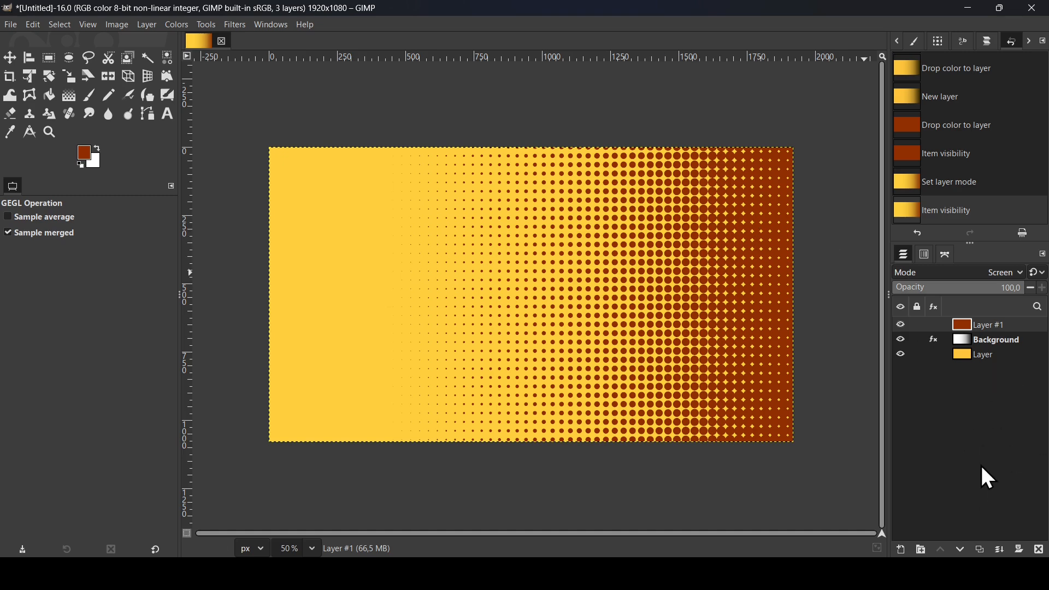
# Create a layer group and move the brown Layer #1 and the Background dot layer into it, with the brown layer on top.
pyautogui.click(923, 551)
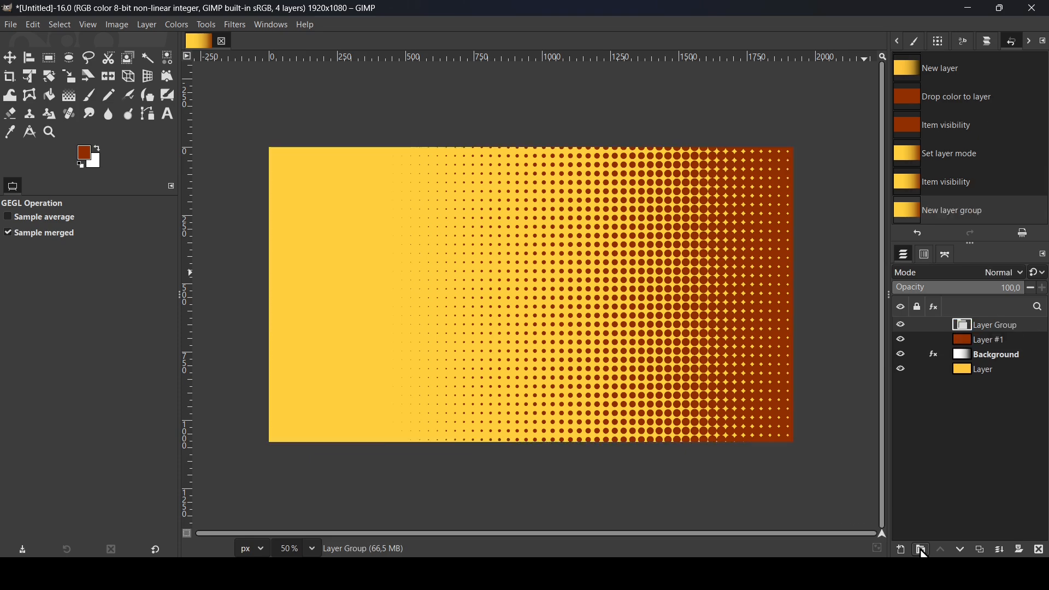
pyautogui.click(960, 346)
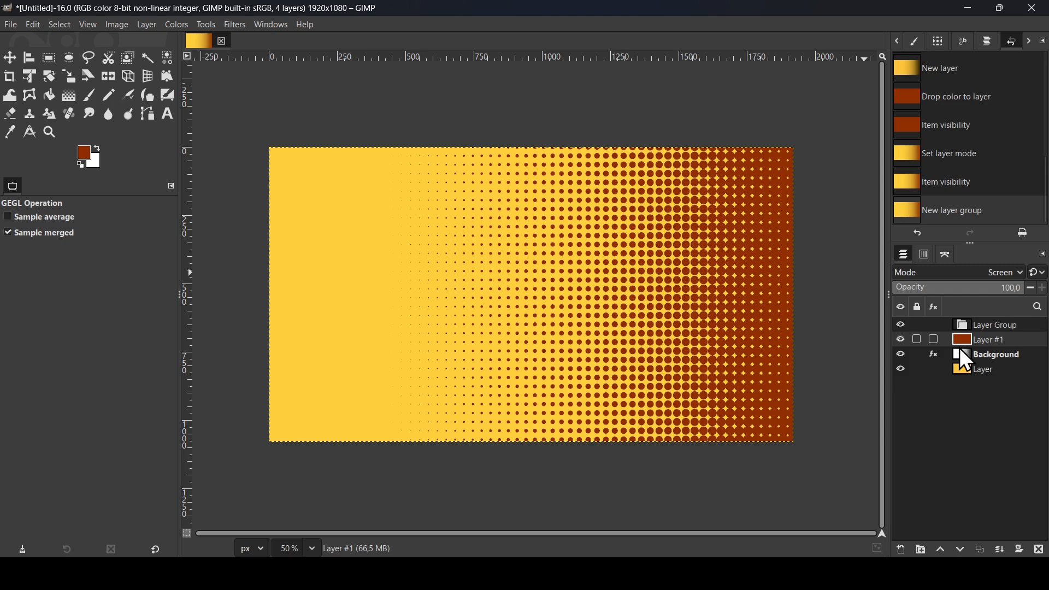
pyautogui.click(902, 337)
pyautogui.click(903, 337)
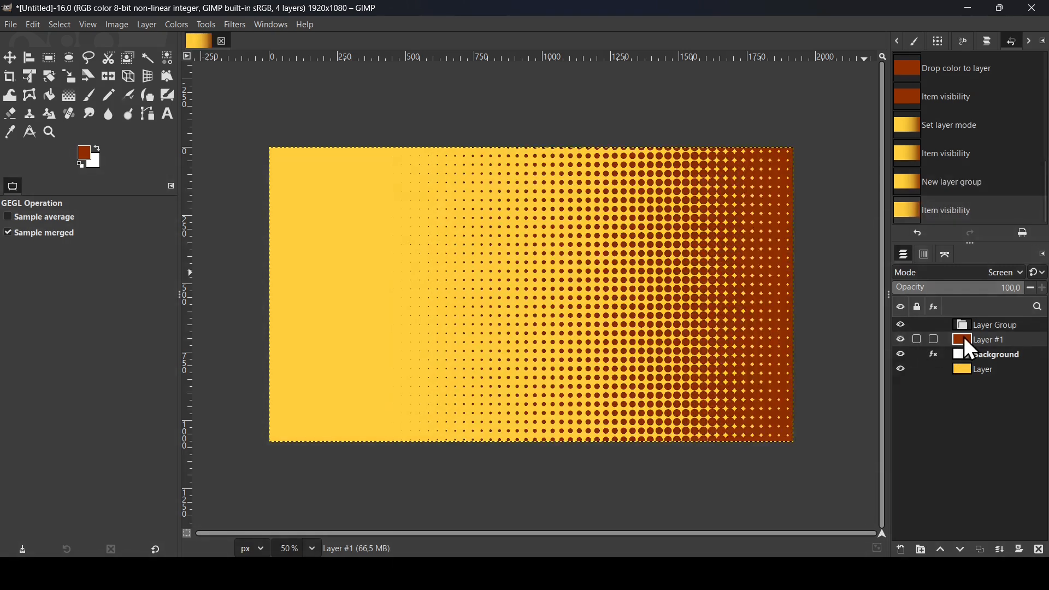
pyautogui.moveTo(964, 336); pyautogui.dragTo(982, 350)
pyautogui.click(959, 354)
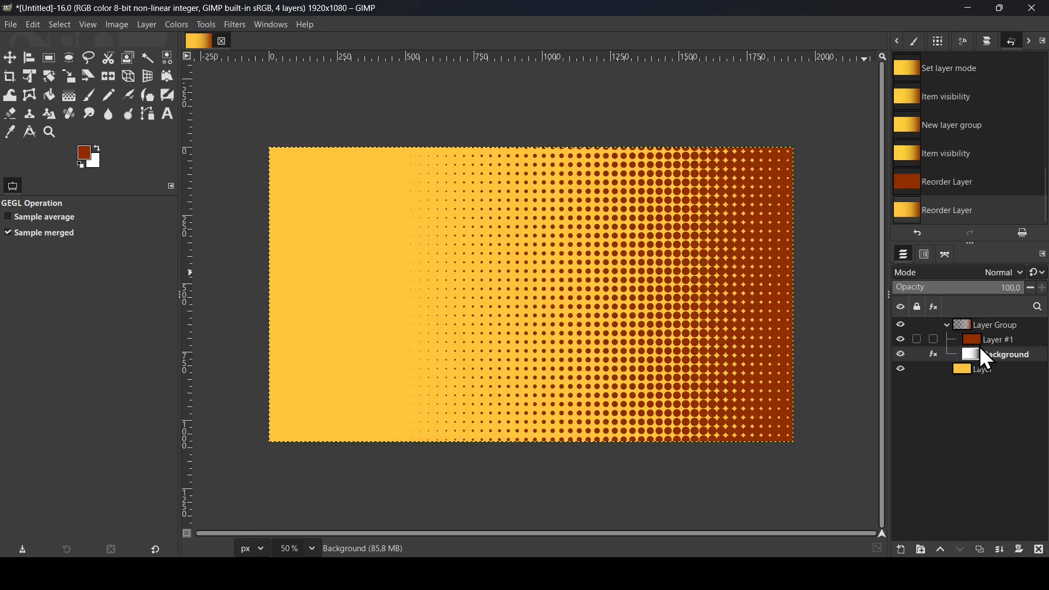
pyautogui.click(947, 325)
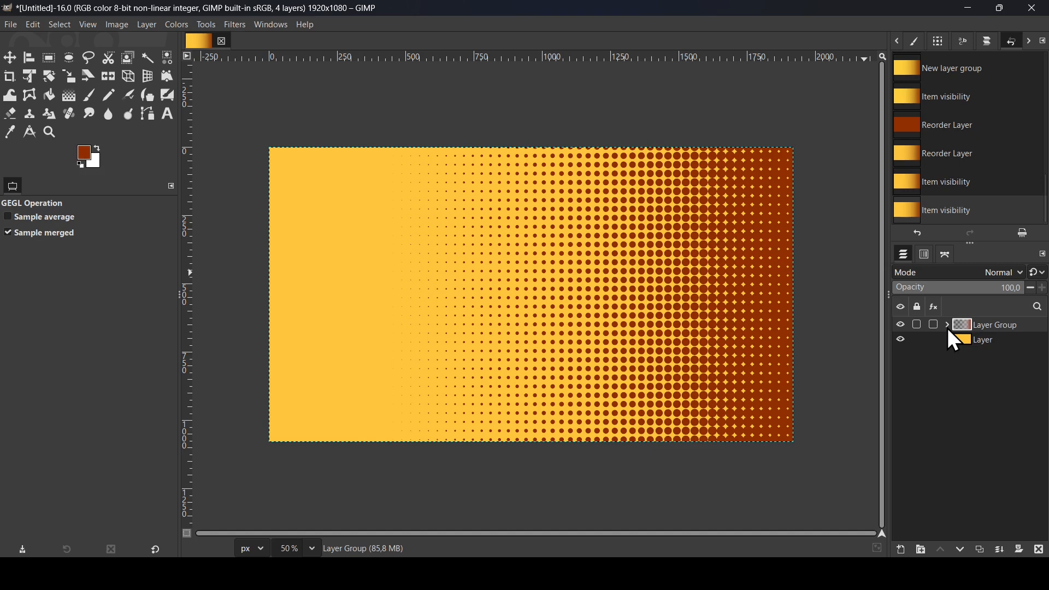
# Recolor the brown Layer #1 inside the group with Hue-Saturation, using Hue about -44.8, Lightness about -39.6 and Saturation about 71.2.
pyautogui.click(948, 327)
pyautogui.click(982, 342)
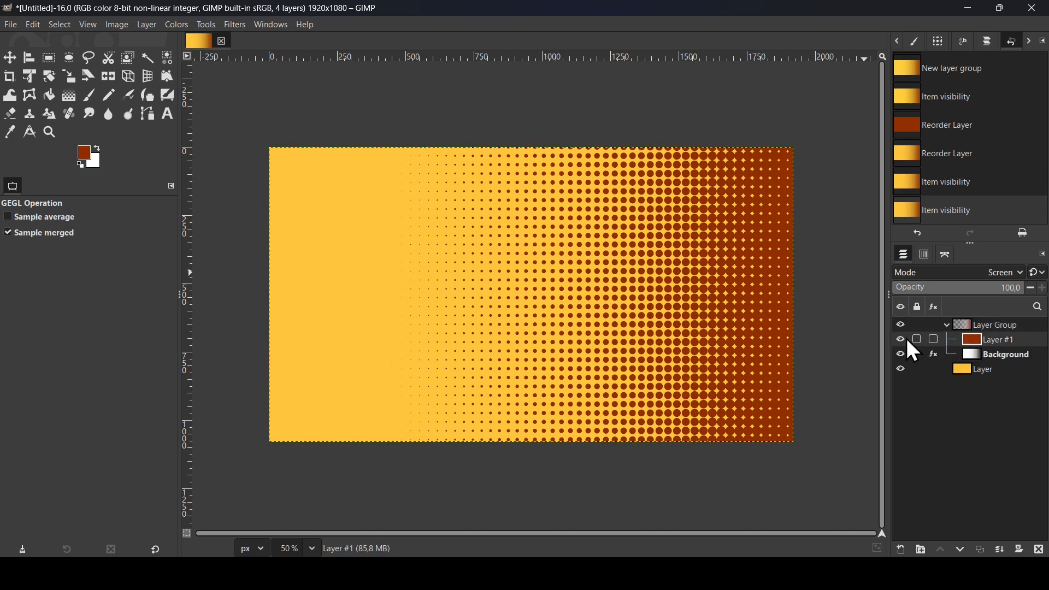
pyautogui.click(174, 24)
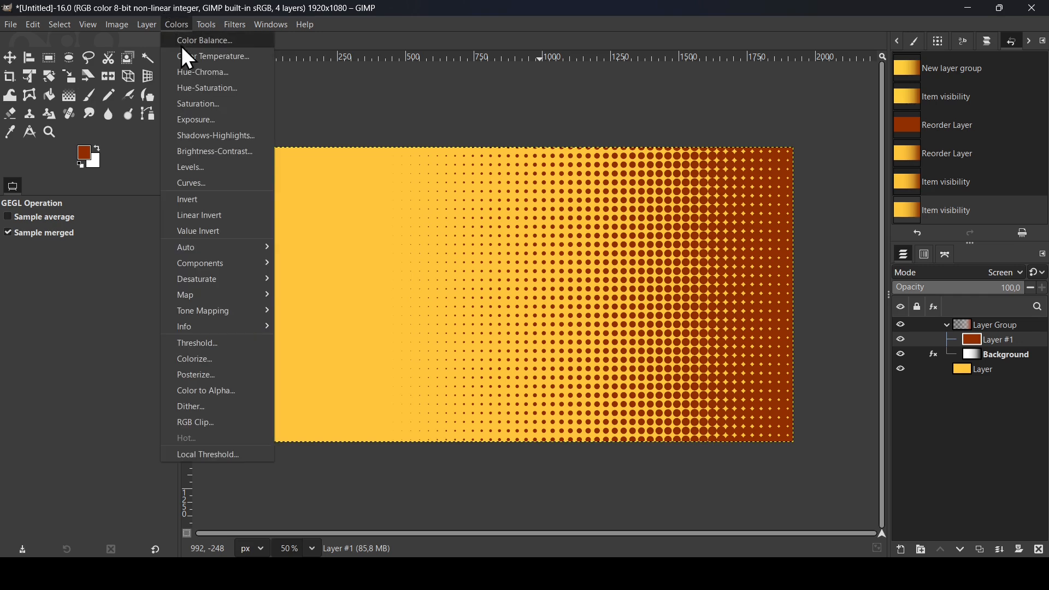
pyautogui.click(203, 86)
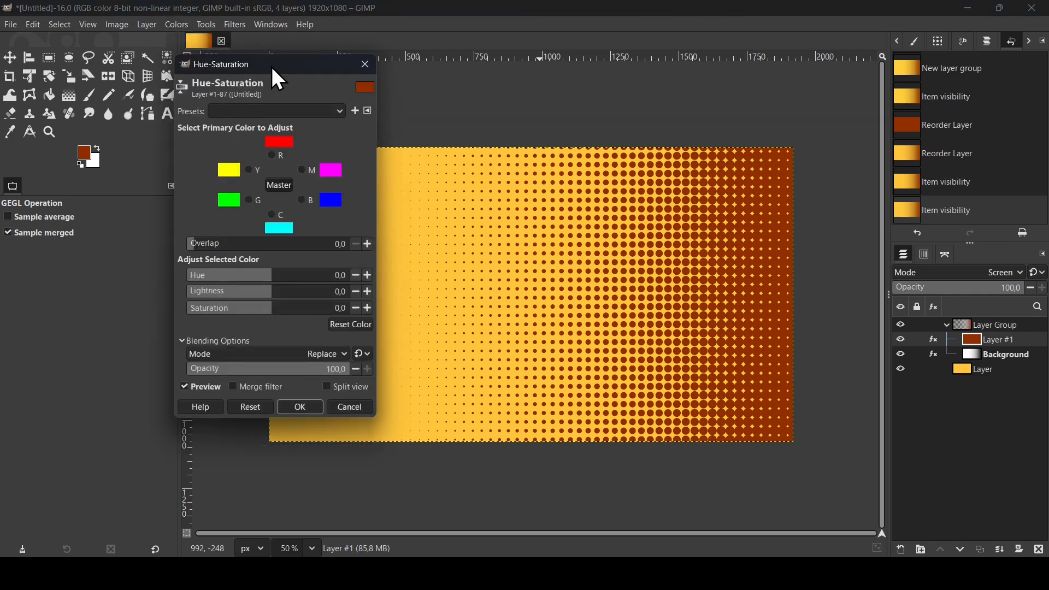
pyautogui.moveTo(272, 66); pyautogui.dragTo(146, 81)
pyautogui.moveTo(168, 289); pyautogui.dragTo(107, 304)
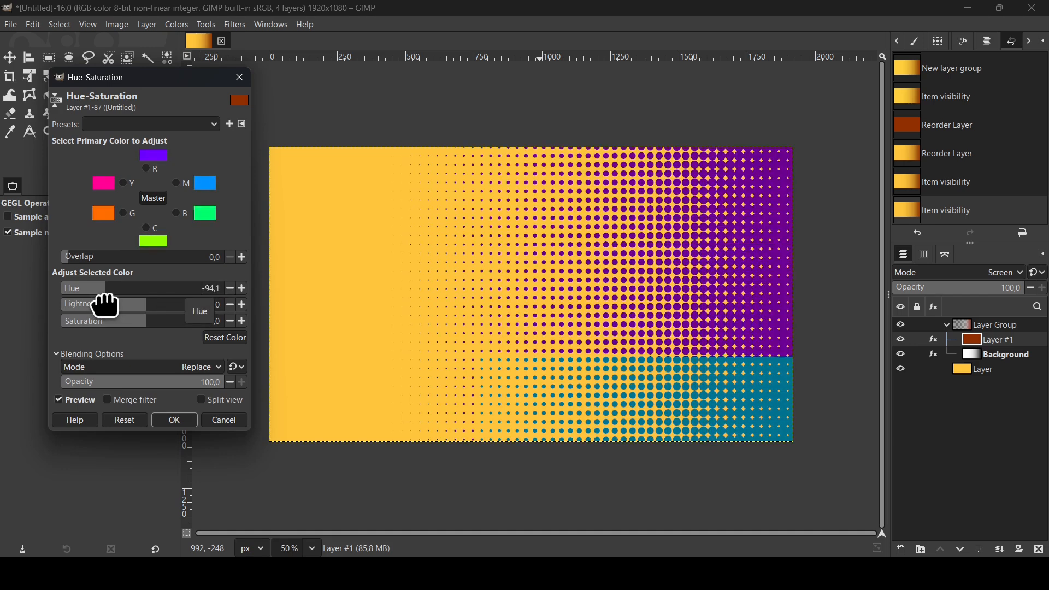
pyautogui.moveTo(163, 326); pyautogui.dragTo(193, 327)
pyautogui.moveTo(125, 306); pyautogui.dragTo(108, 305)
pyautogui.moveTo(106, 308); pyautogui.dragTo(125, 295)
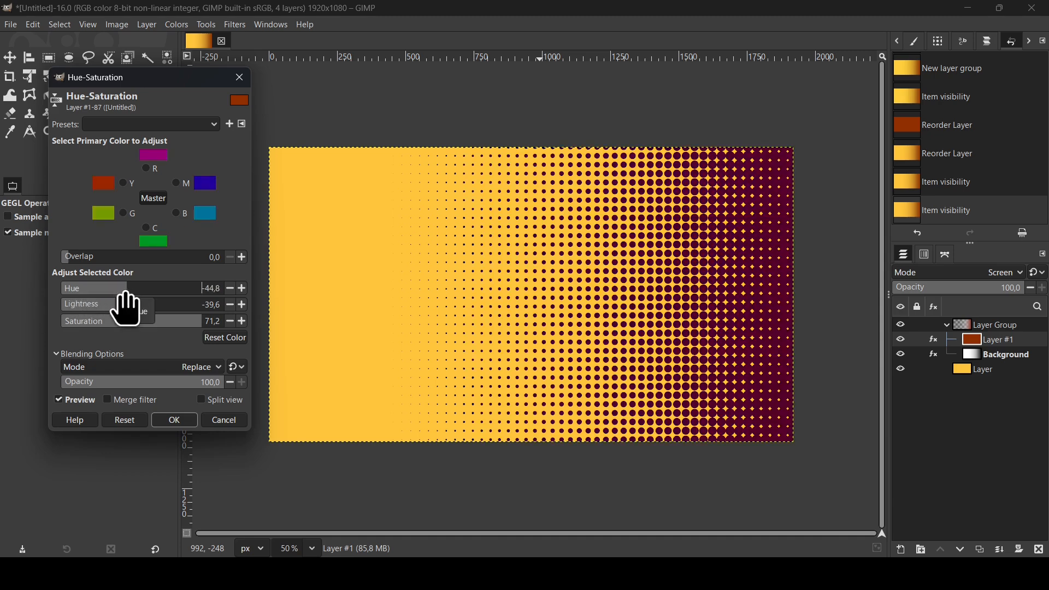
pyautogui.click(172, 420)
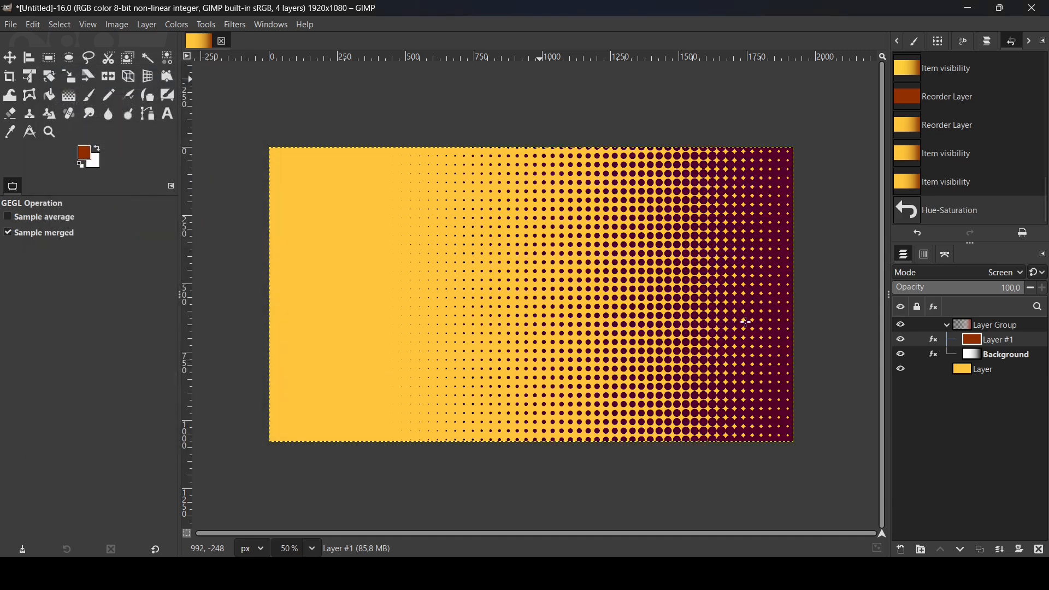